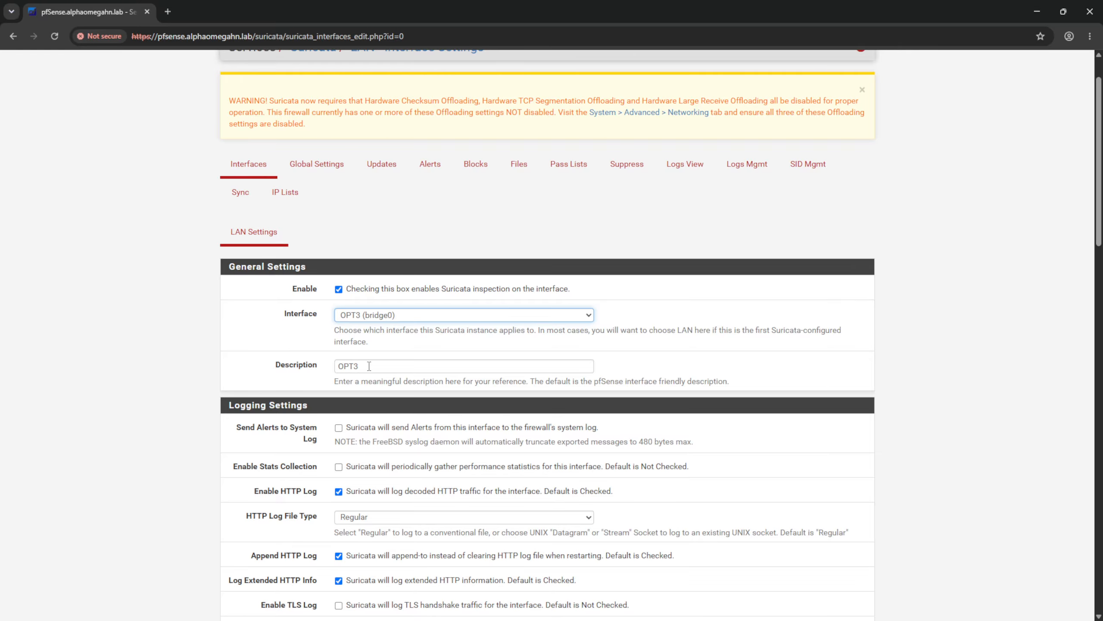
Replace the OPT3 interface description with IDS-SPAN and review the settings below
{"action": "left_click", "coordinate": [444, 371]}
{"action": "key", "text": "BackSpace"}
{"action": "key", "text": "BackSpace"}
{"action": "key", "text": "BackSpace"}
{"action": "key", "text": "BackSpace"}
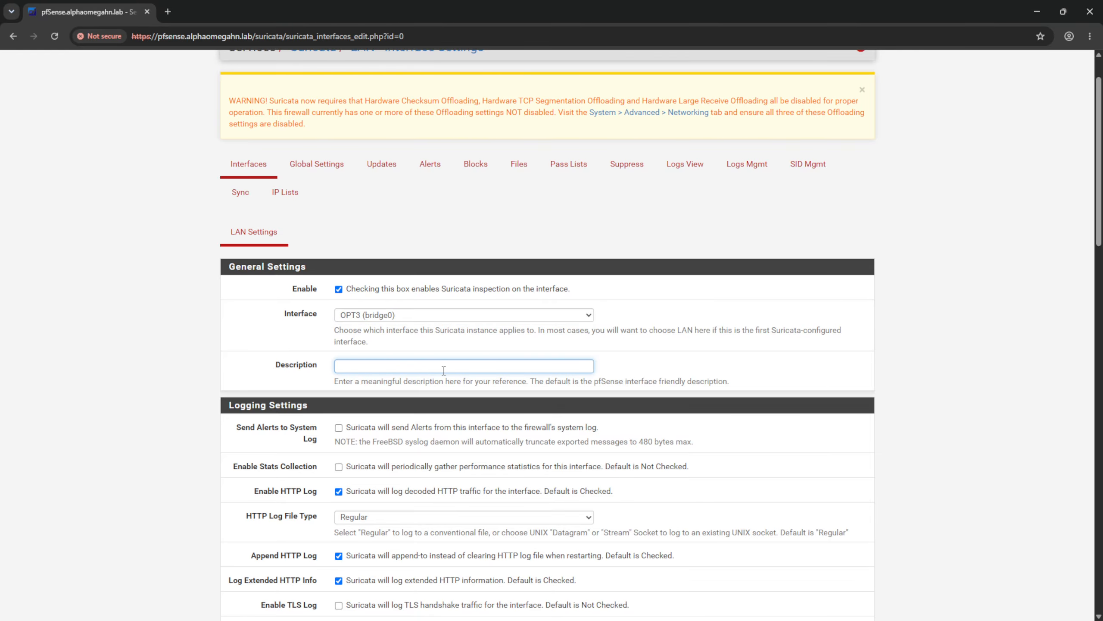
{"action": "type", "text": "IDS-SPAN"}
{"action": "scroll", "coordinate": [196, 319], "scroll_direction": "down", "scroll_amount": 5}
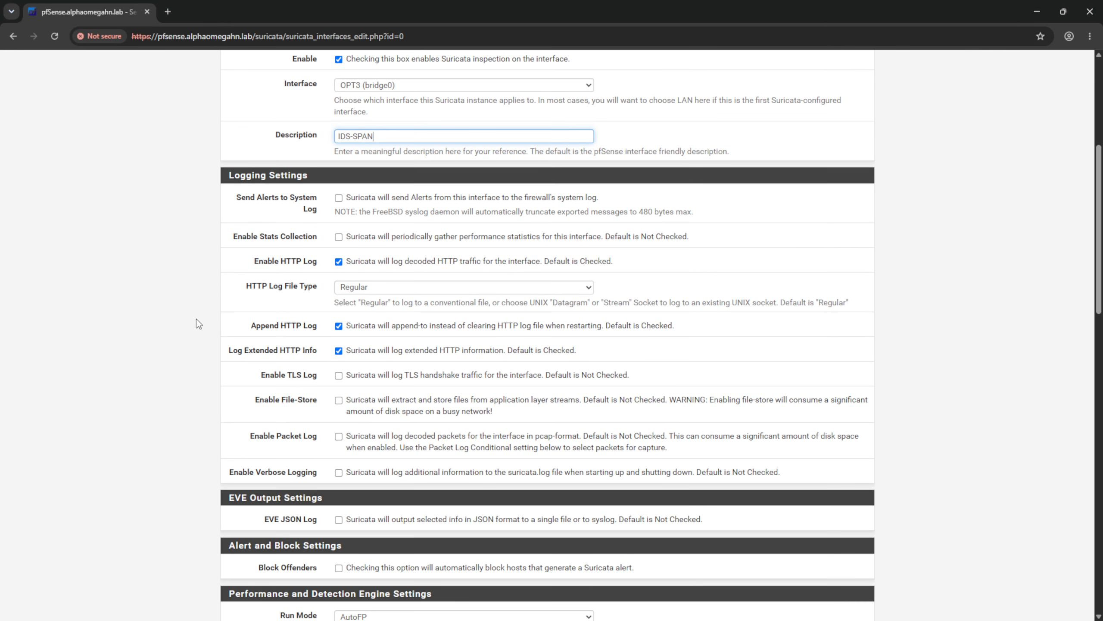
{"action": "scroll", "coordinate": [197, 320], "scroll_direction": "down", "scroll_amount": 6}
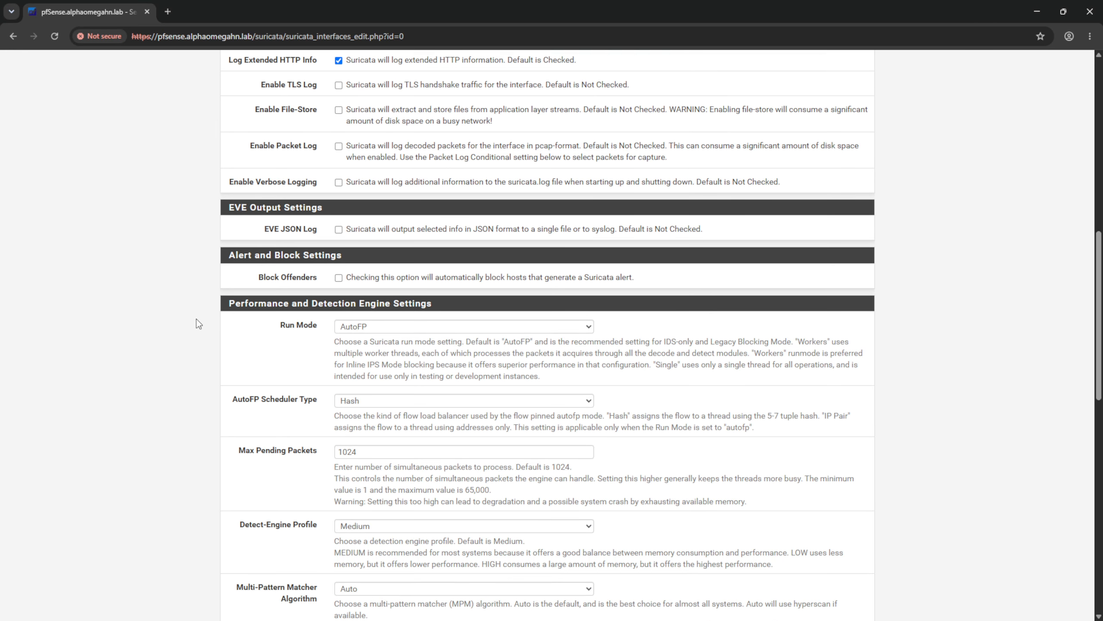
{"action": "scroll", "coordinate": [197, 321], "scroll_direction": "down", "scroll_amount": 9}
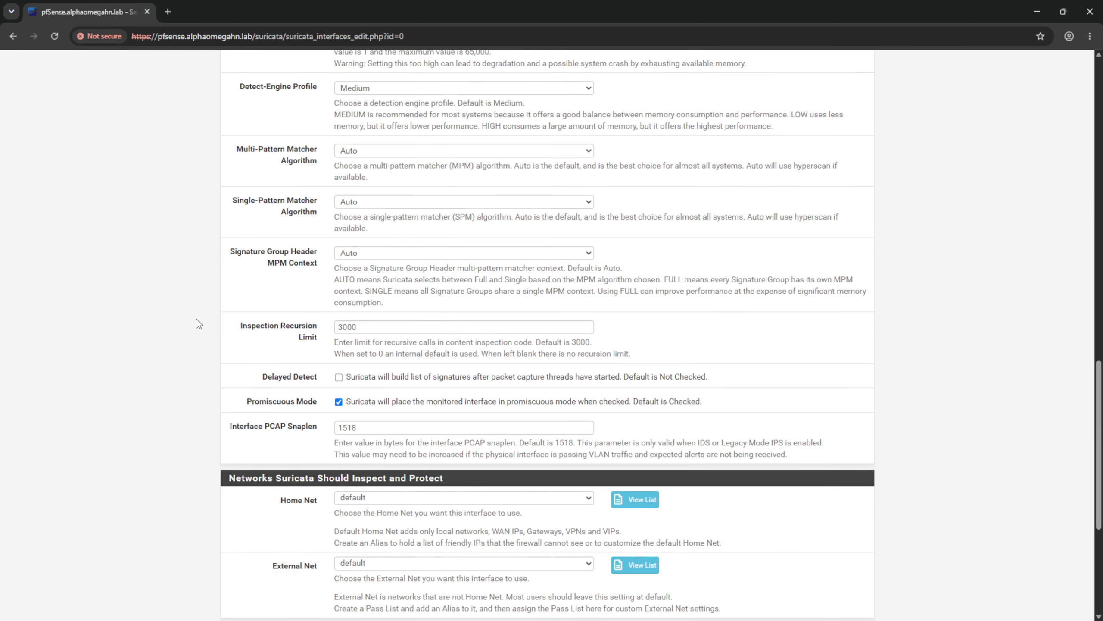
{"action": "scroll", "coordinate": [196, 320], "scroll_direction": "up", "scroll_amount": 20}
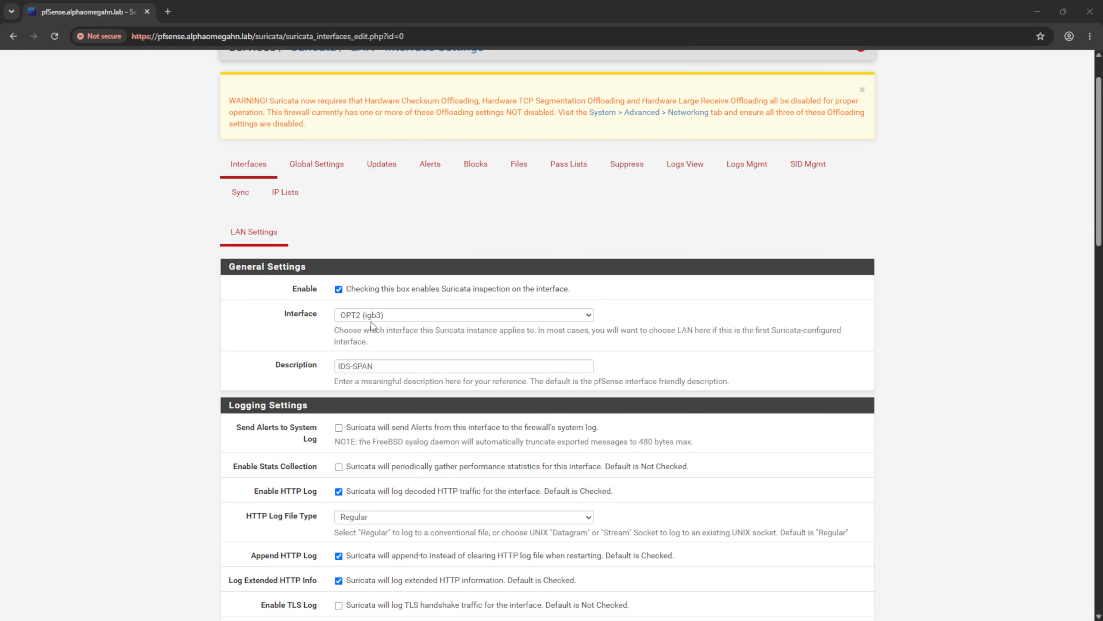
Keep OPT2 (igb3) as the monitored Suricata interface
{"action": "left_click", "coordinate": [354, 319]}
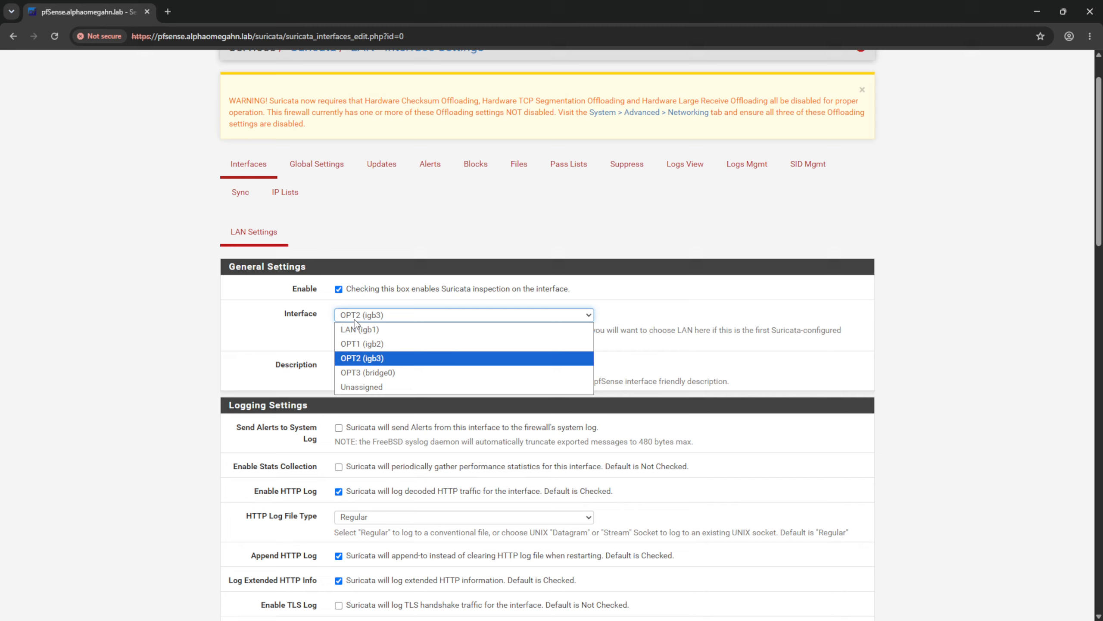
{"action": "left_click", "coordinate": [360, 360]}
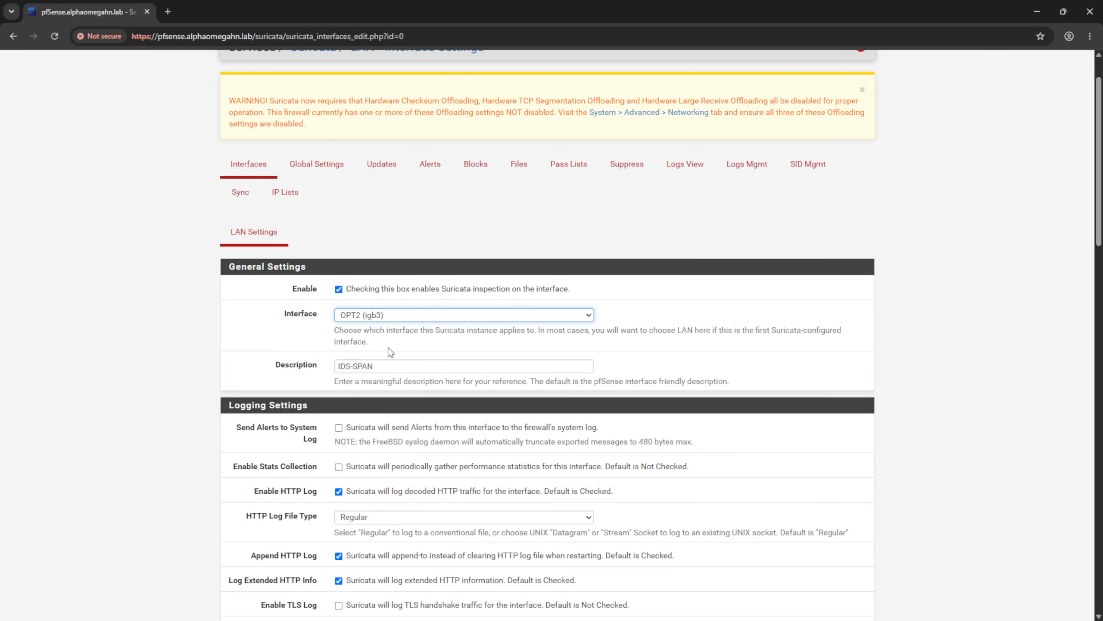
{"action": "scroll", "coordinate": [225, 360], "scroll_direction": "down", "scroll_amount": 4}
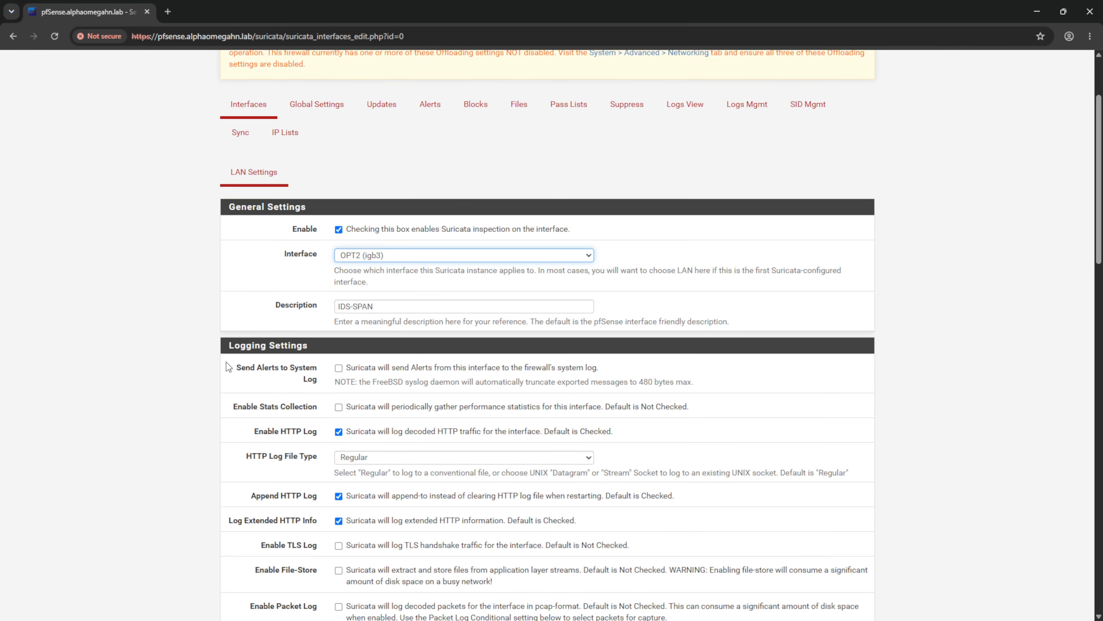
{"action": "scroll", "coordinate": [229, 313], "scroll_direction": "down", "scroll_amount": 5}
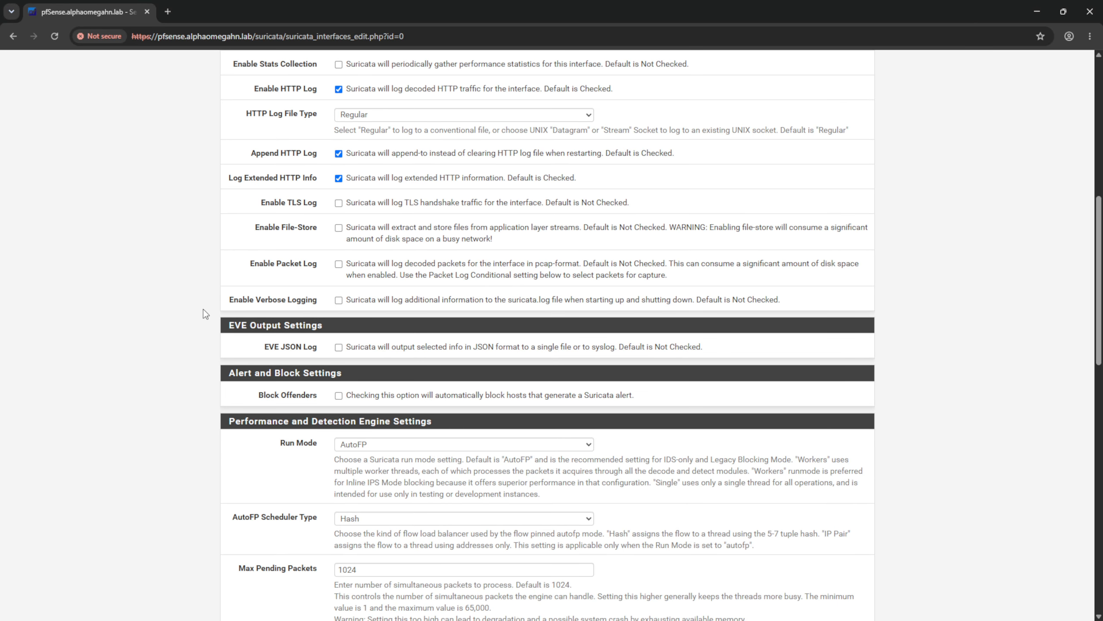
{"action": "scroll", "coordinate": [177, 314], "scroll_direction": "down", "scroll_amount": 1}
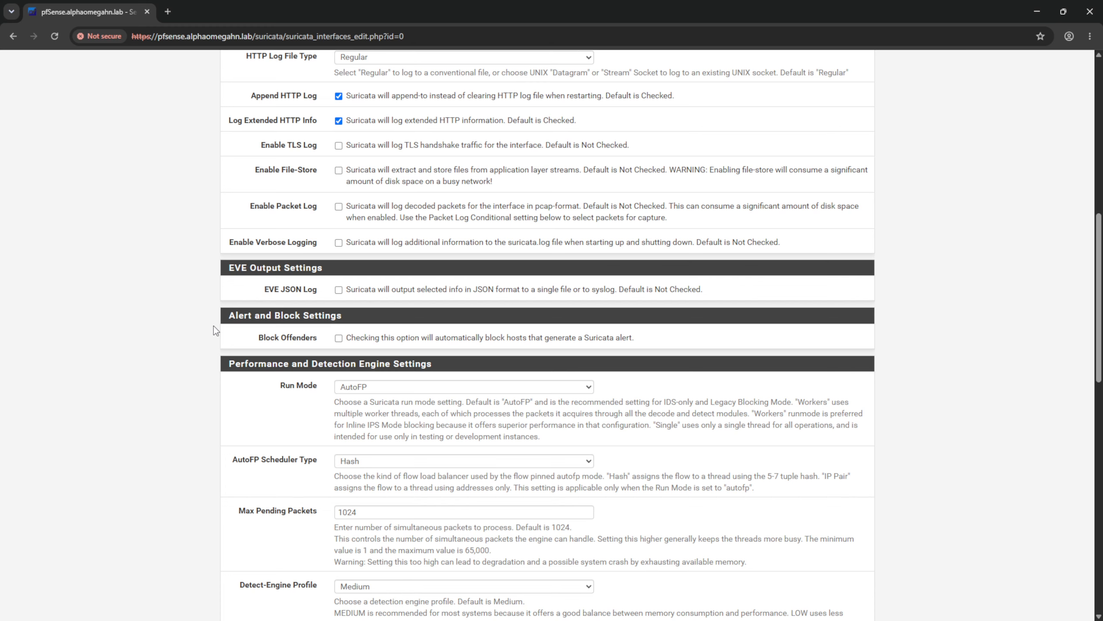
Leave Block Offenders off and IPS Mode on Legacy Mode
{"action": "left_click", "coordinate": [340, 343]}
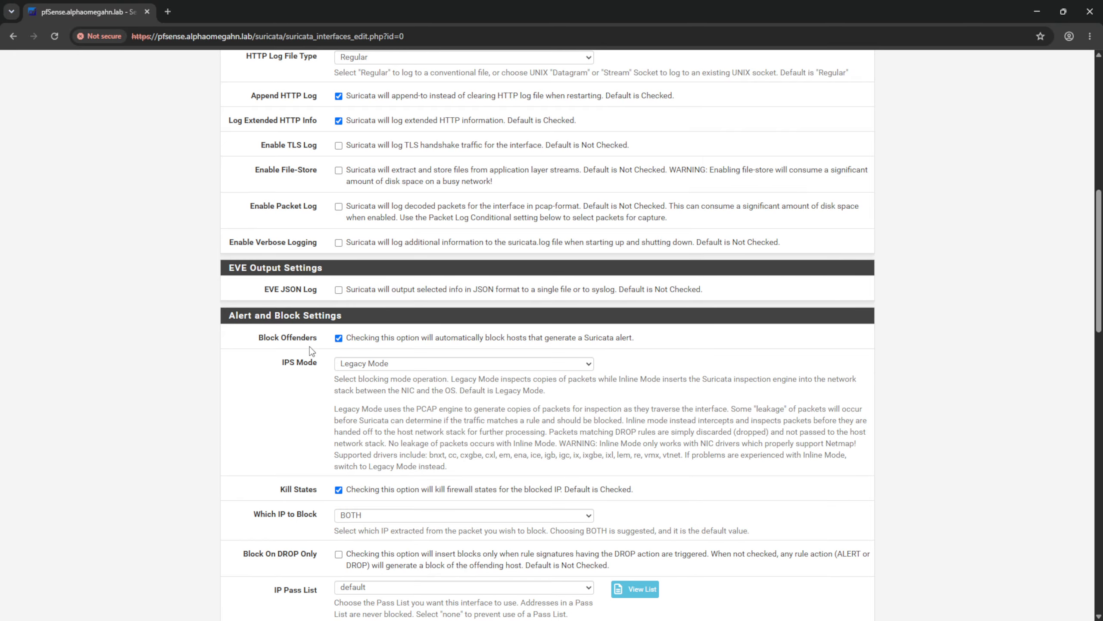
{"action": "scroll", "coordinate": [220, 354], "scroll_direction": "down", "scroll_amount": 2}
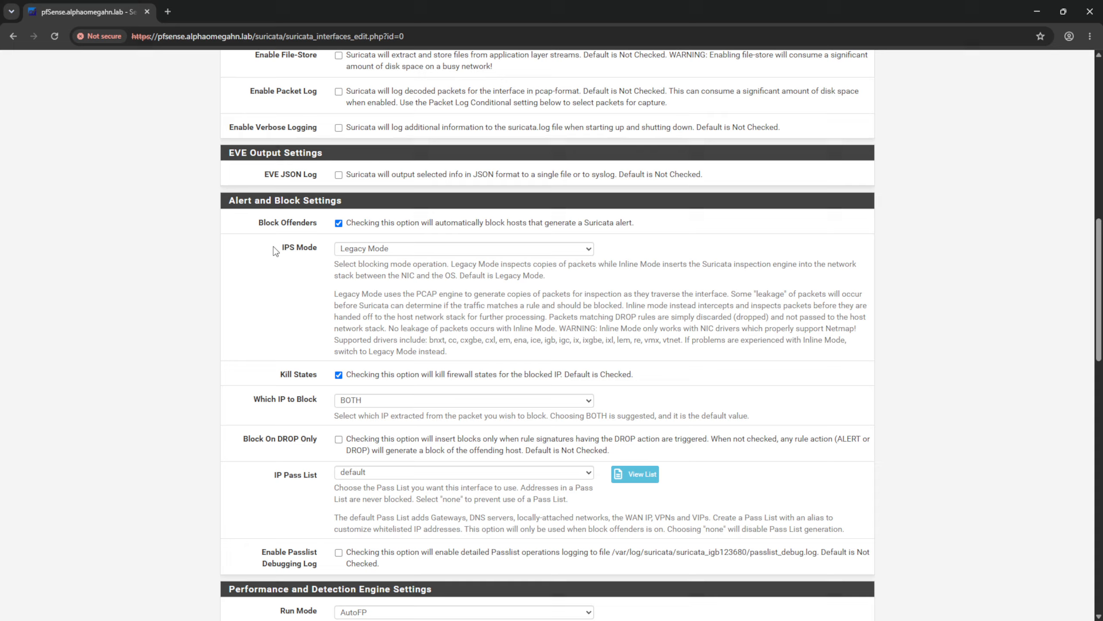
{"action": "left_click", "coordinate": [357, 251]}
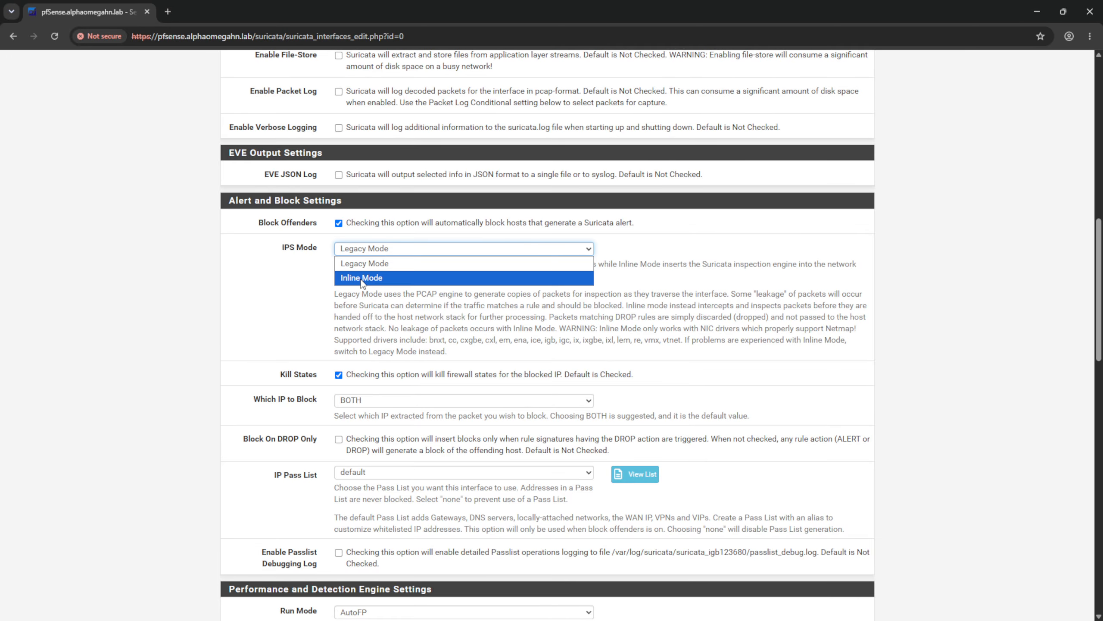
{"action": "left_click", "coordinate": [359, 263]}
{"action": "scroll", "coordinate": [254, 281], "scroll_direction": "down", "scroll_amount": 1}
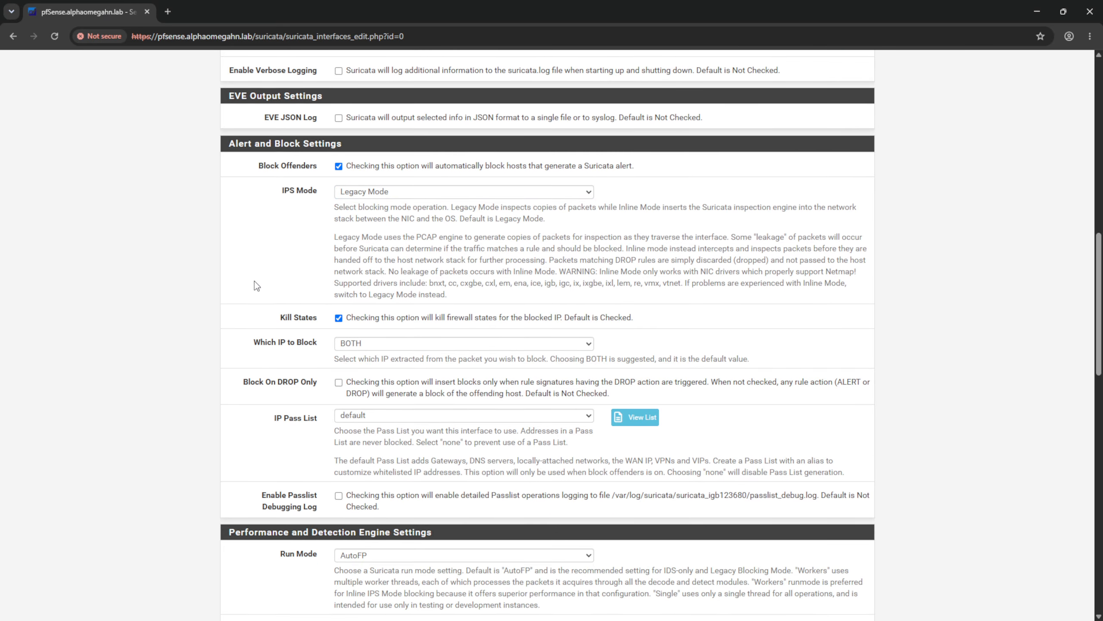
{"action": "scroll", "coordinate": [254, 281], "scroll_direction": "up", "scroll_amount": 1}
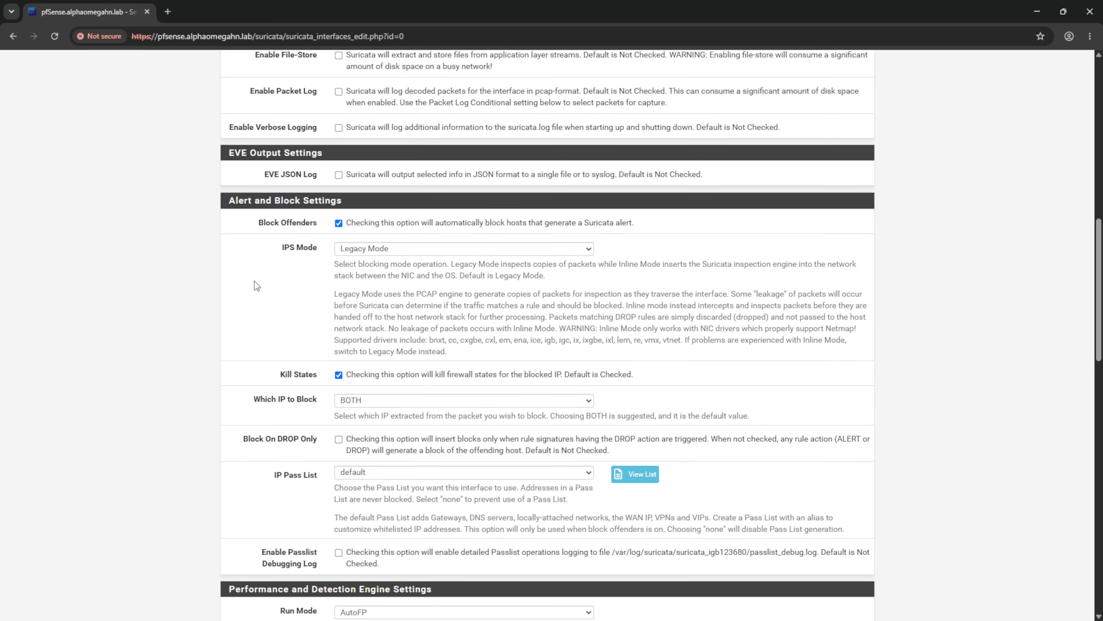
{"action": "left_click", "coordinate": [339, 223]}
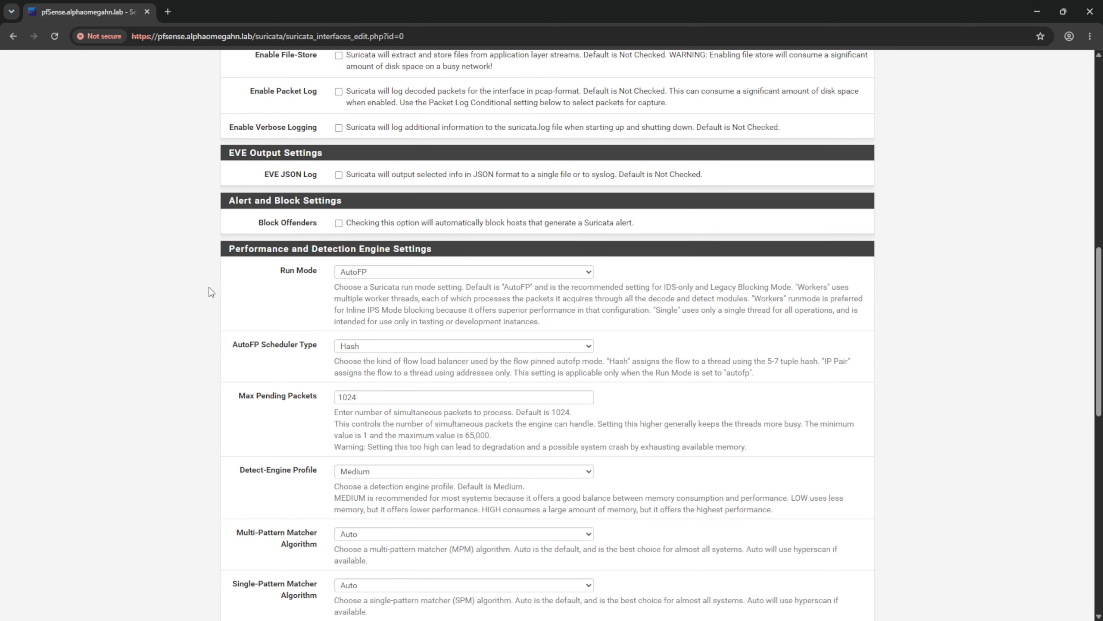
Save the Suricata interface settings for OPT2
{"action": "scroll", "coordinate": [211, 291], "scroll_direction": "down", "scroll_amount": 2}
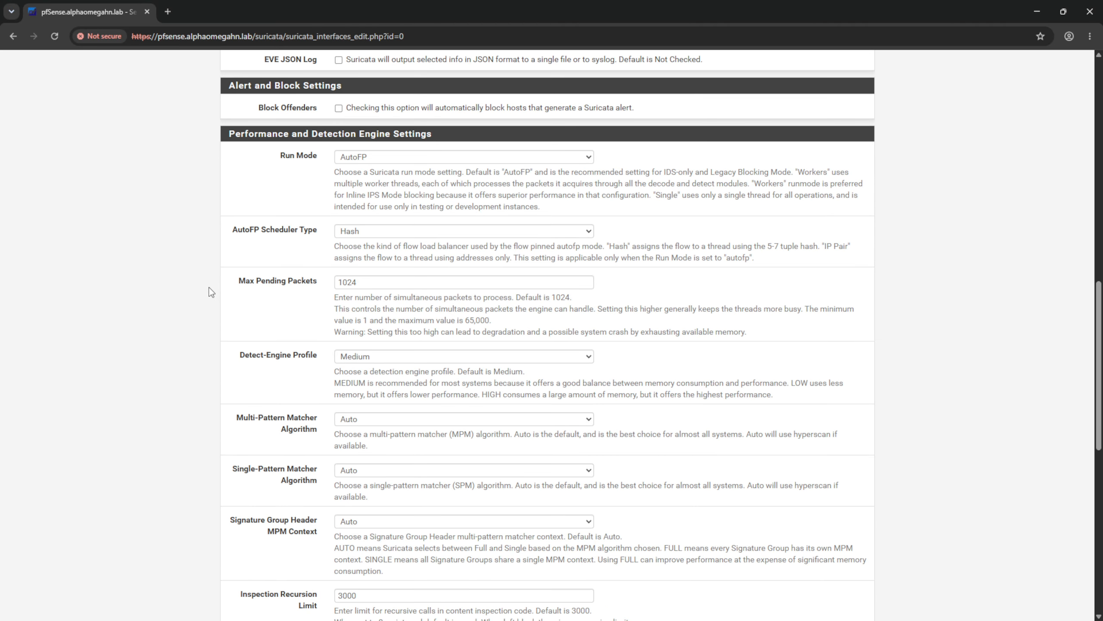
{"action": "scroll", "coordinate": [211, 291], "scroll_direction": "down", "scroll_amount": 2}
{"action": "scroll", "coordinate": [281, 183], "scroll_direction": "up", "scroll_amount": 3}
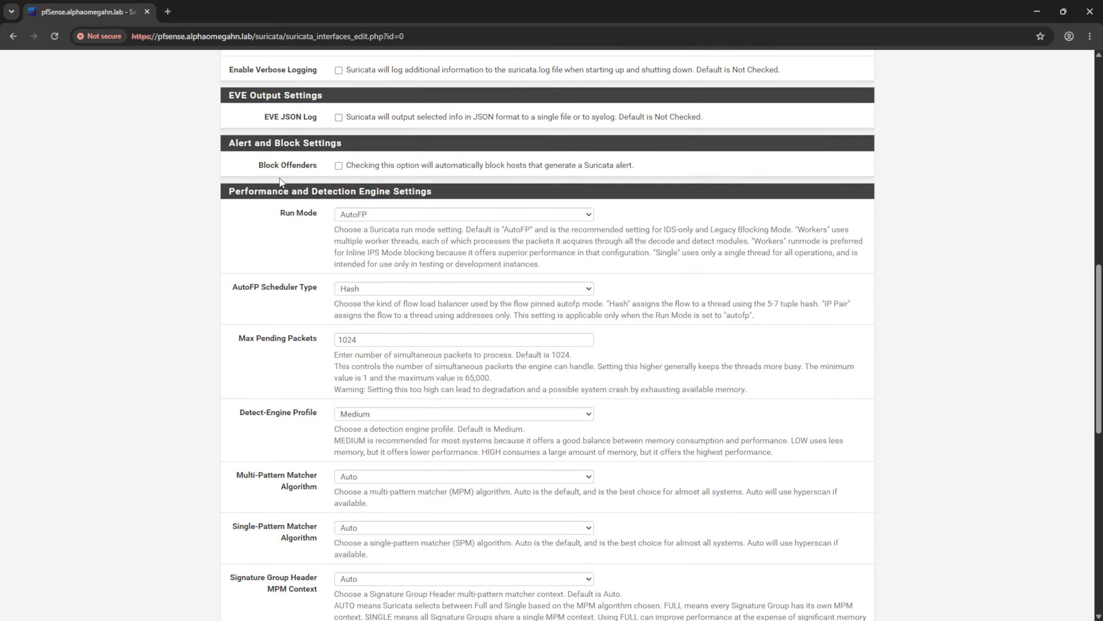
{"action": "scroll", "coordinate": [302, 185], "scroll_direction": "down", "scroll_amount": 10}
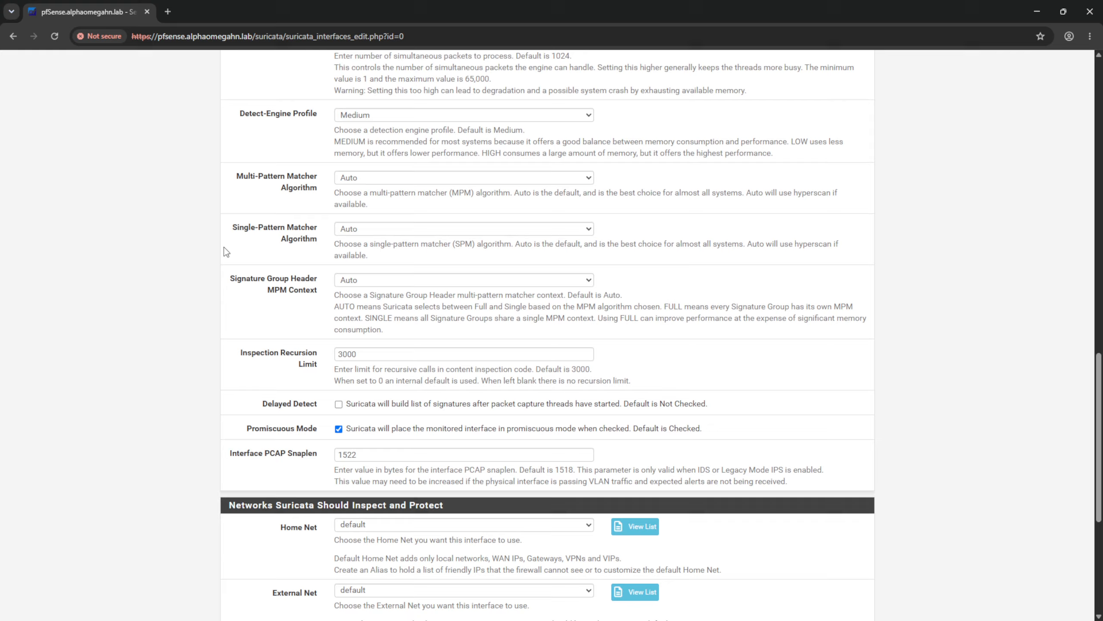
{"action": "scroll", "coordinate": [225, 252], "scroll_direction": "up", "scroll_amount": 3}
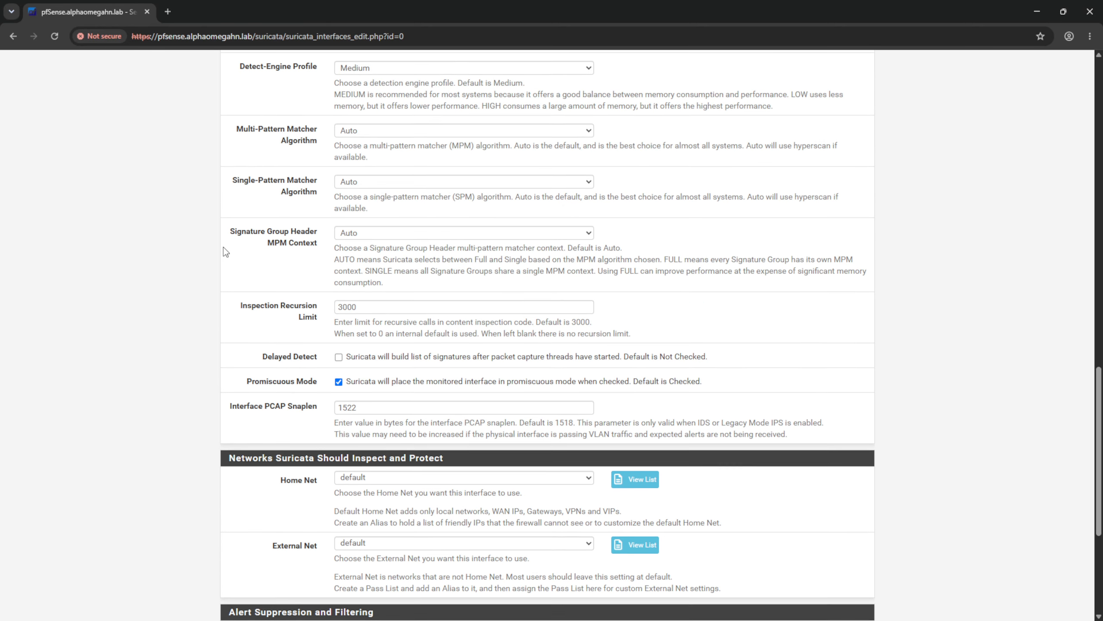
{"action": "scroll", "coordinate": [224, 250], "scroll_direction": "down", "scroll_amount": 5}
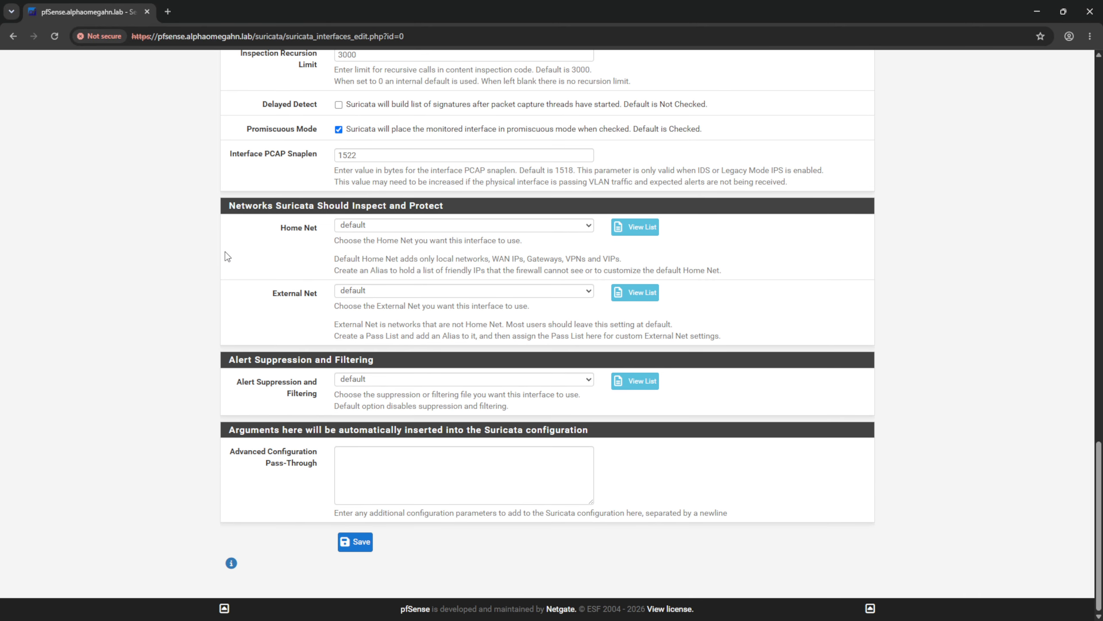
{"action": "left_click", "coordinate": [354, 542]}
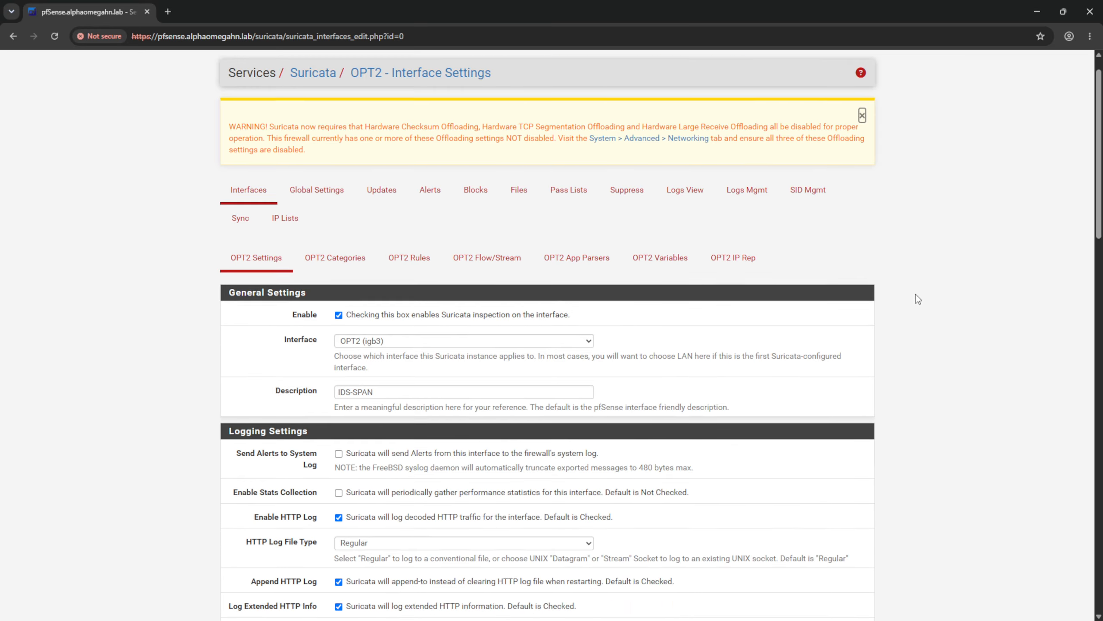
Scroll through the saved OPT2 interface settings page and back to the top
{"action": "scroll", "coordinate": [915, 293], "scroll_direction": "down", "scroll_amount": 20}
{"action": "scroll", "coordinate": [908, 294], "scroll_direction": "down", "scroll_amount": 5}
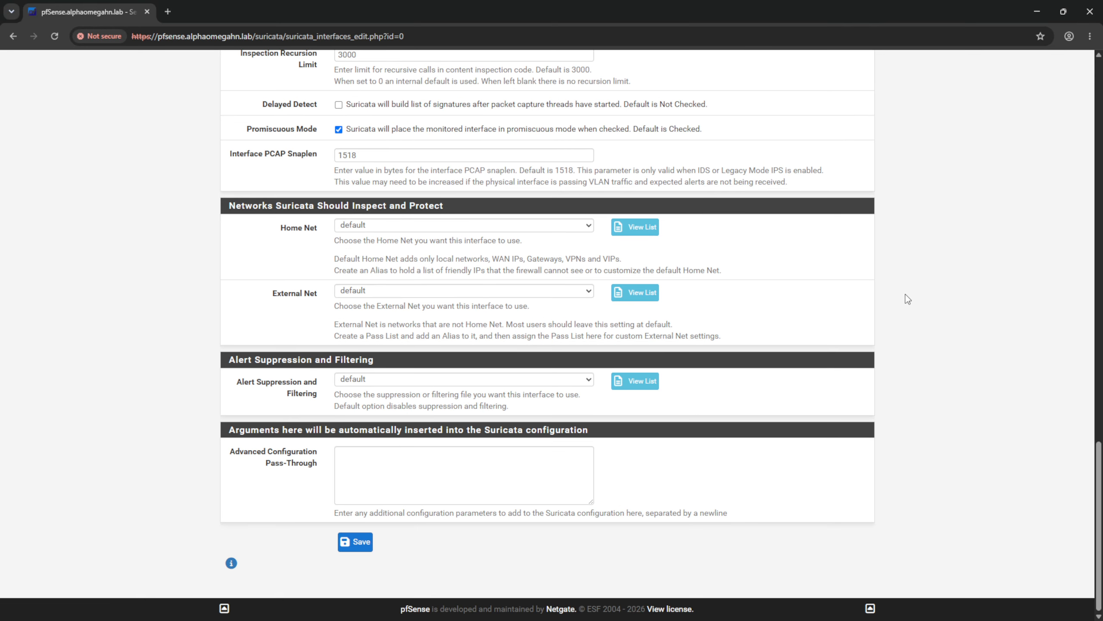
{"action": "scroll", "coordinate": [904, 295], "scroll_direction": "up", "scroll_amount": 20}
{"action": "scroll", "coordinate": [903, 299], "scroll_direction": "up", "scroll_amount": 4}
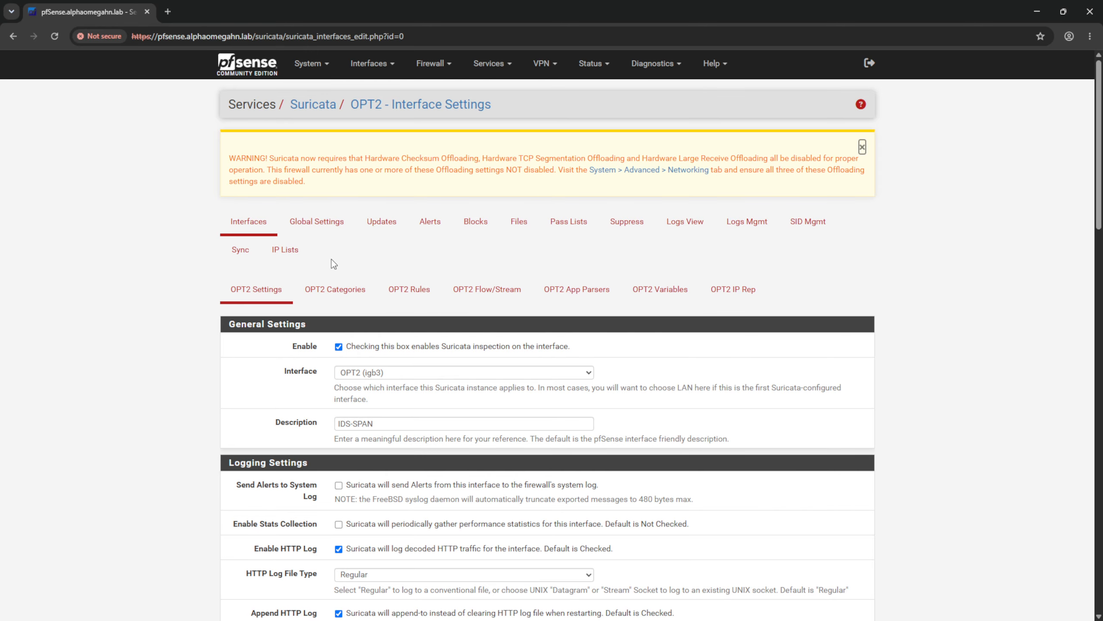
Review the Suricata Updates page, where every rule set is listed as Not Enabled
{"action": "left_click", "coordinate": [328, 109]}
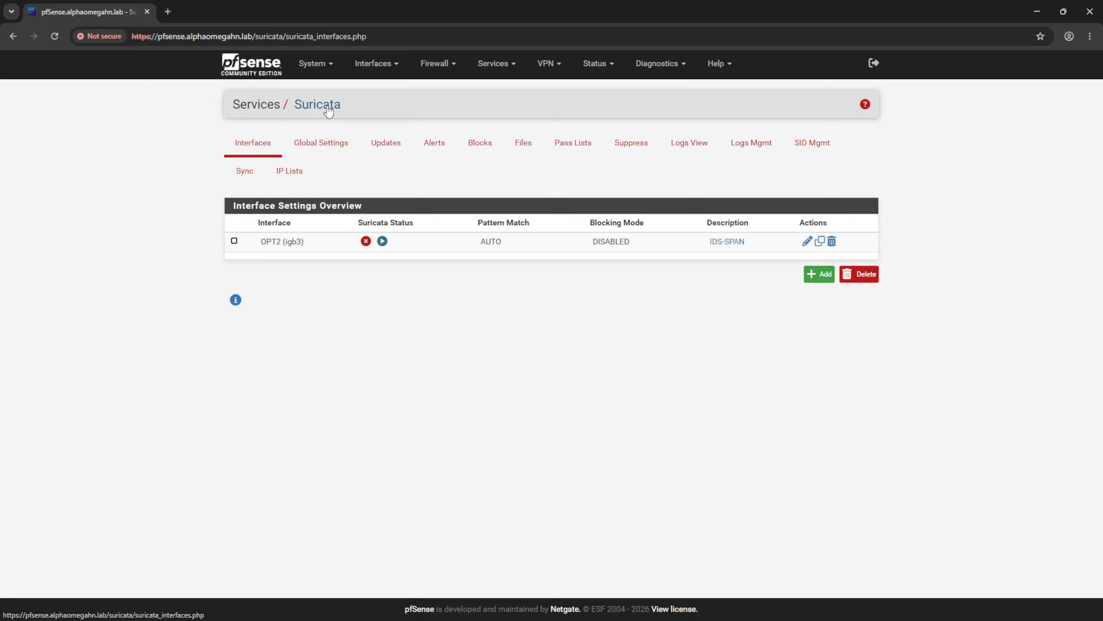
{"action": "left_click", "coordinate": [387, 144]}
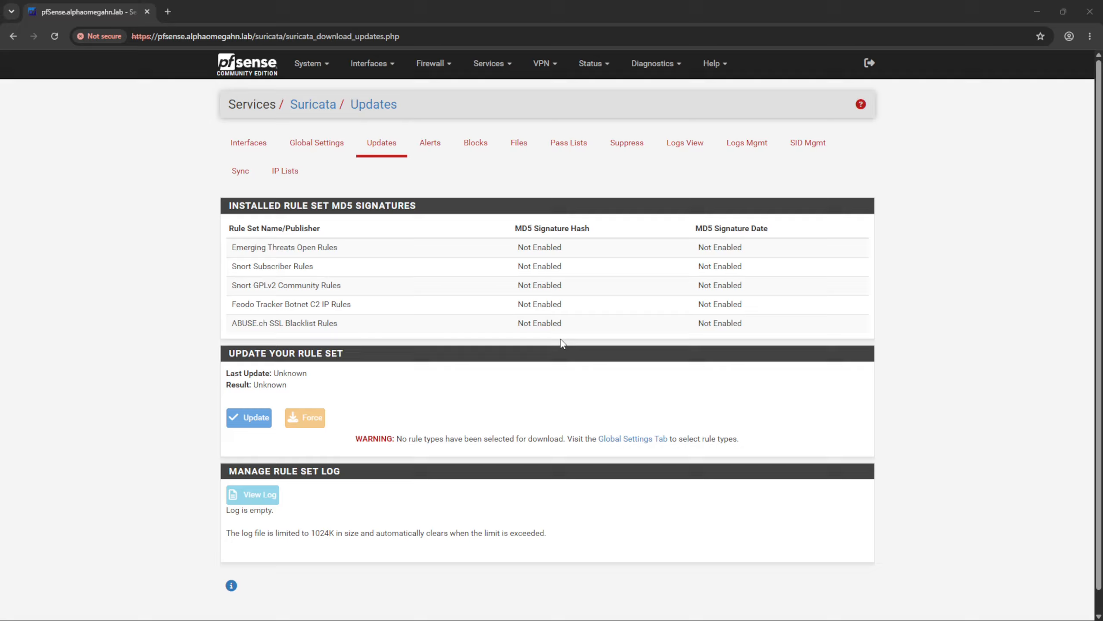
{"action": "left_click", "coordinate": [637, 441]}
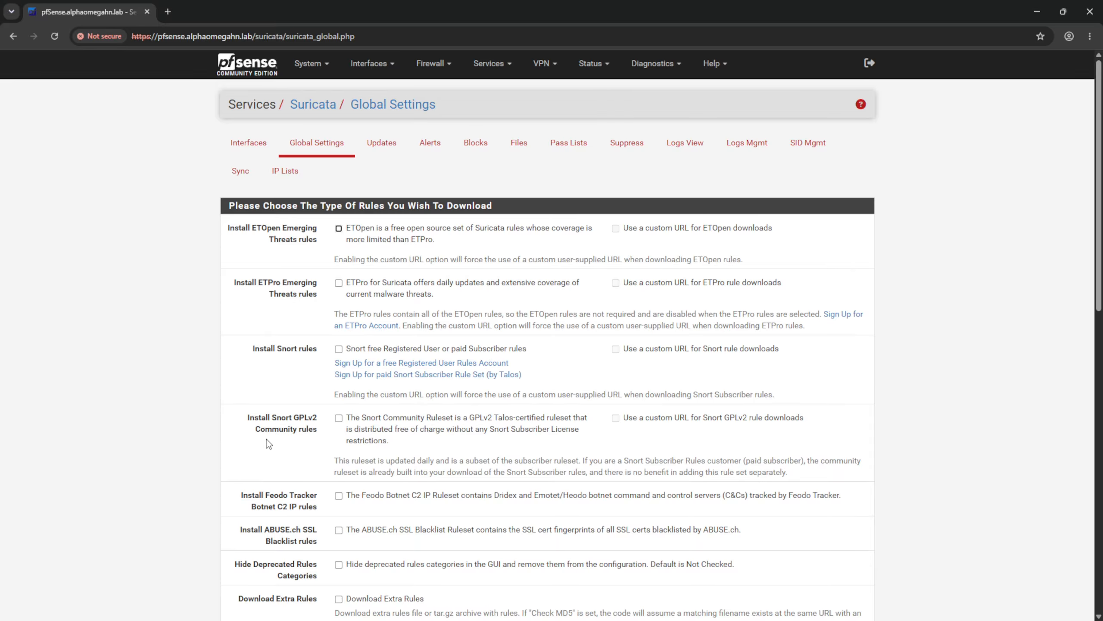
Tick Install ETOpen Emerging Threats rules in Global Settings and save
{"action": "scroll", "coordinate": [239, 438], "scroll_direction": "down", "scroll_amount": 4}
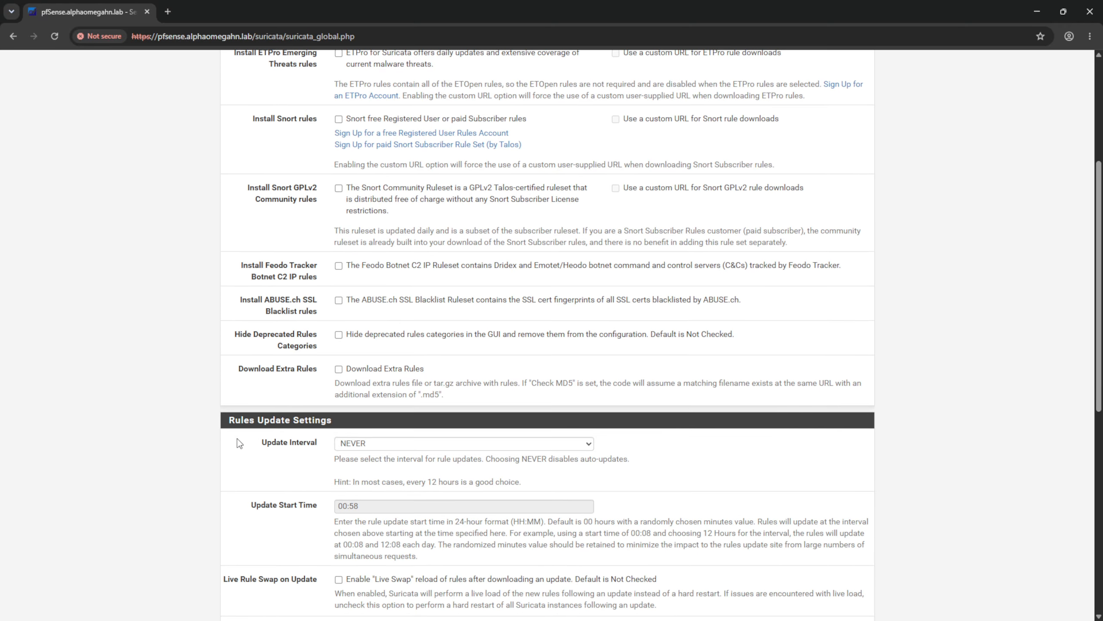
{"action": "scroll", "coordinate": [237, 438], "scroll_direction": "down", "scroll_amount": 5}
{"action": "scroll", "coordinate": [237, 438], "scroll_direction": "down", "scroll_amount": 5}
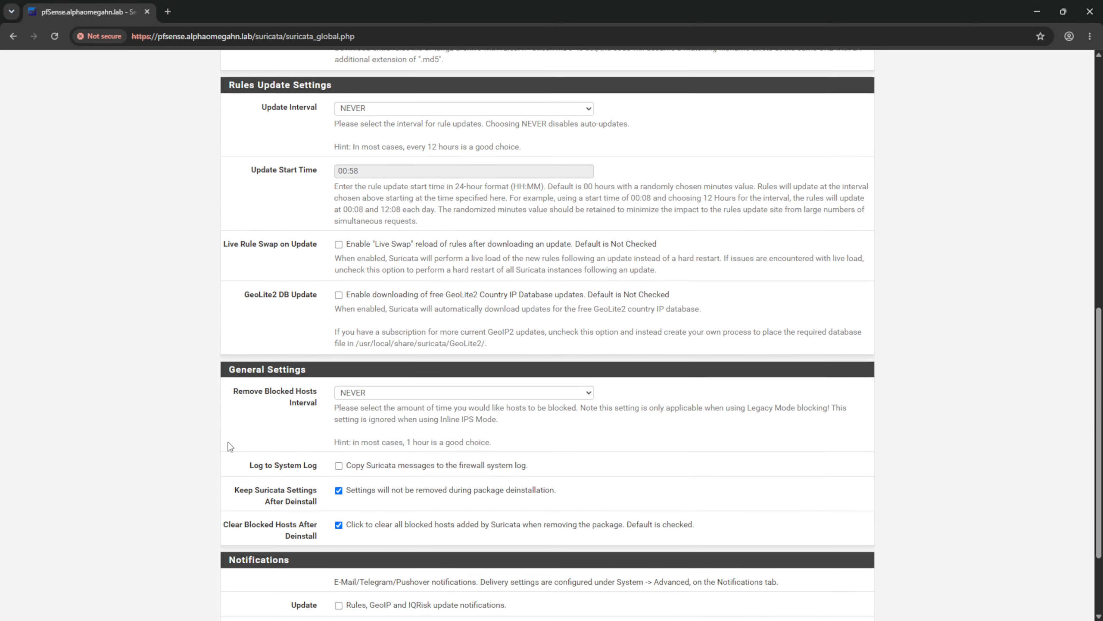
{"action": "scroll", "coordinate": [231, 441], "scroll_direction": "up", "scroll_amount": 15}
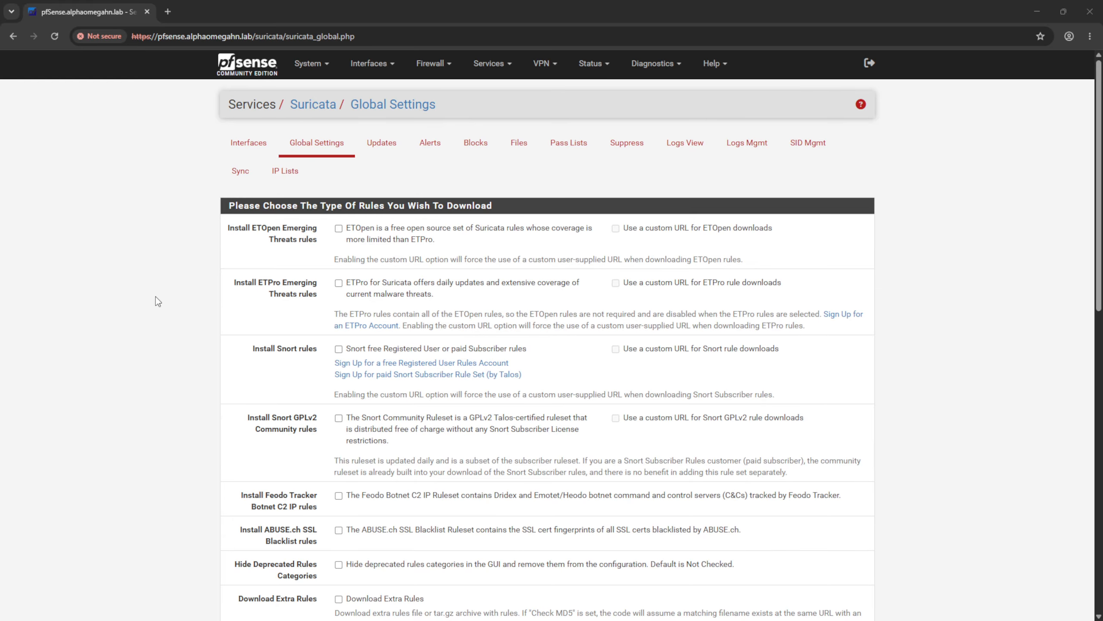
{"action": "left_click", "coordinate": [182, 272]}
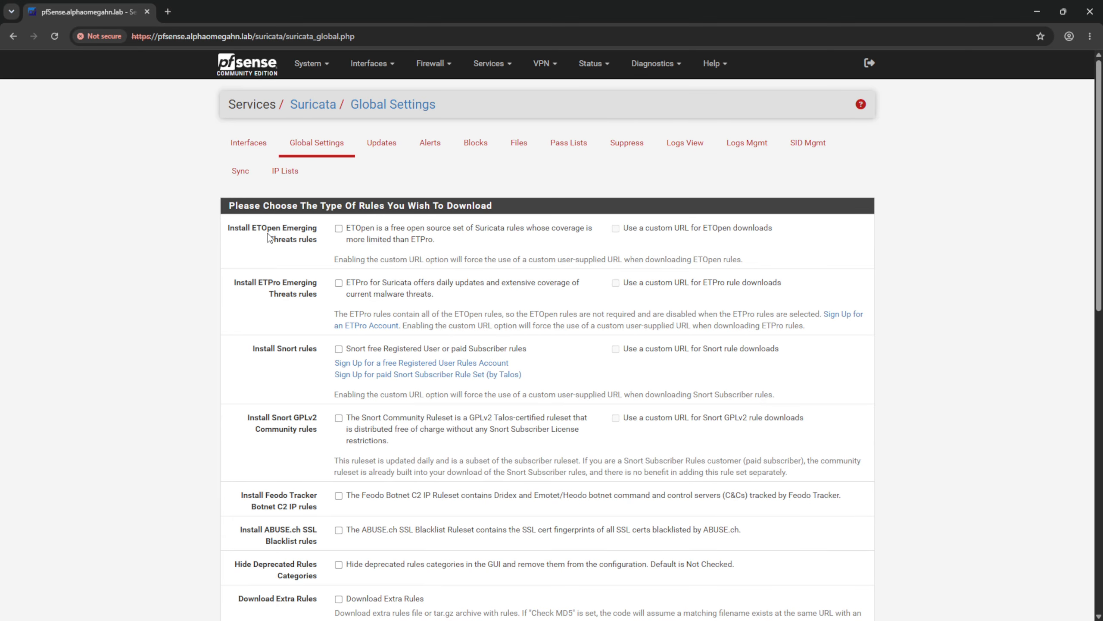
{"action": "left_click", "coordinate": [338, 229]}
{"action": "scroll", "coordinate": [178, 270], "scroll_direction": "down", "scroll_amount": 15}
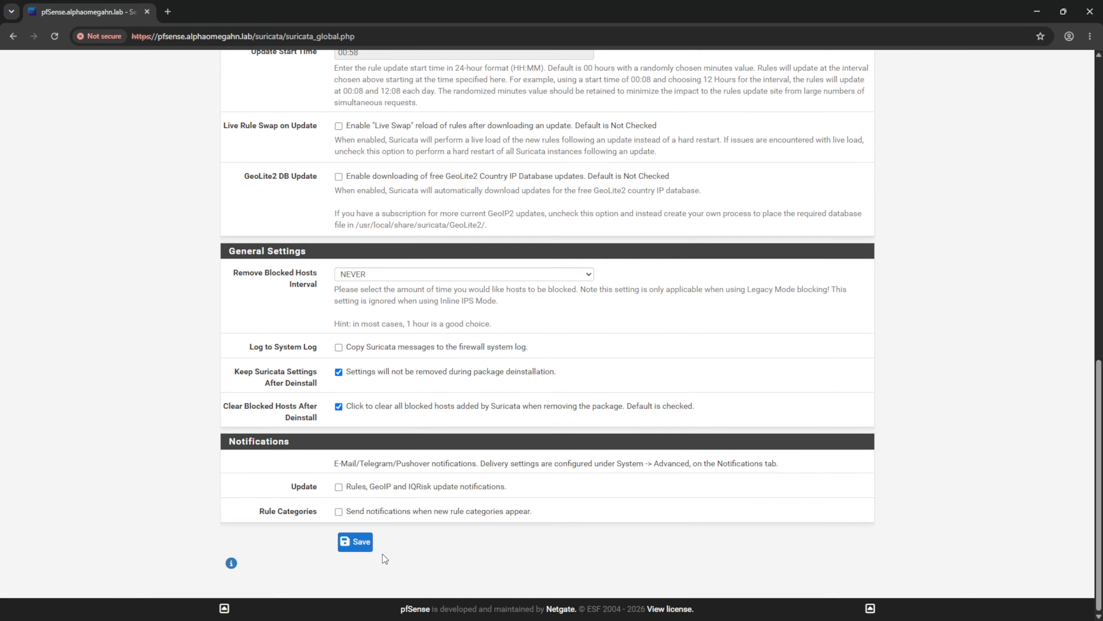
{"action": "left_click", "coordinate": [355, 541]}
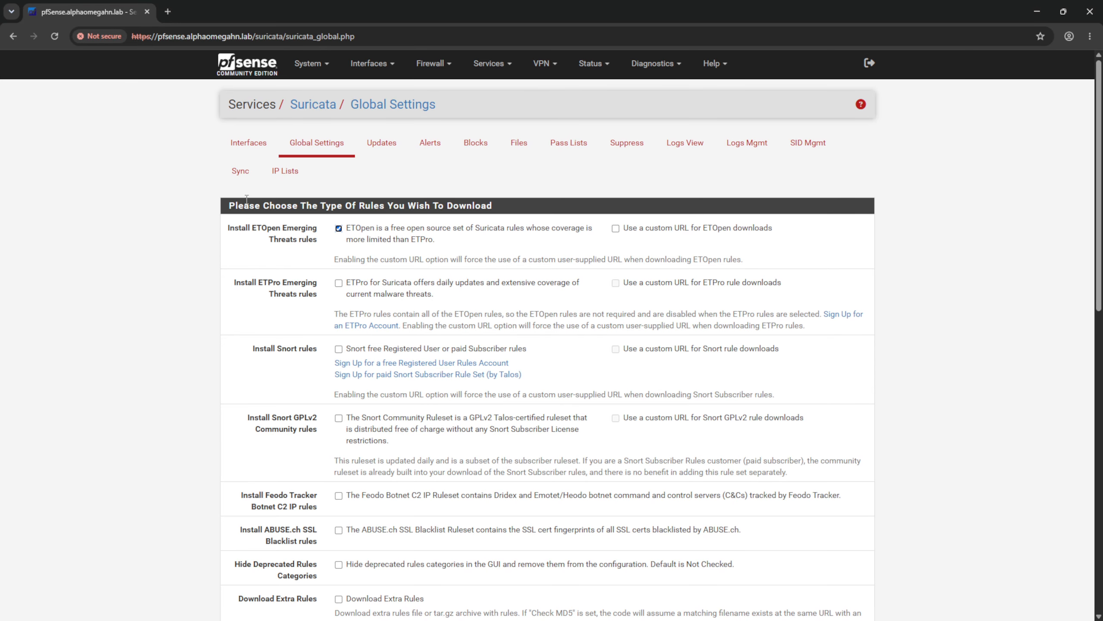
{"action": "left_click", "coordinate": [316, 104]}
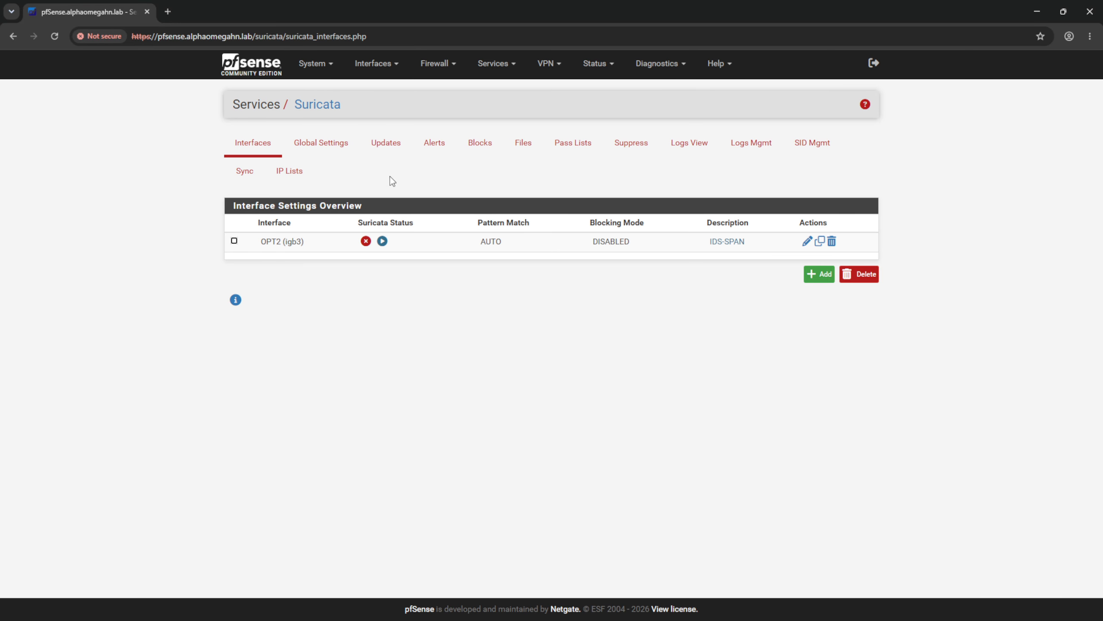
Run a rule update to download and install the Emerging Threats Open rules
{"action": "left_click", "coordinate": [393, 145]}
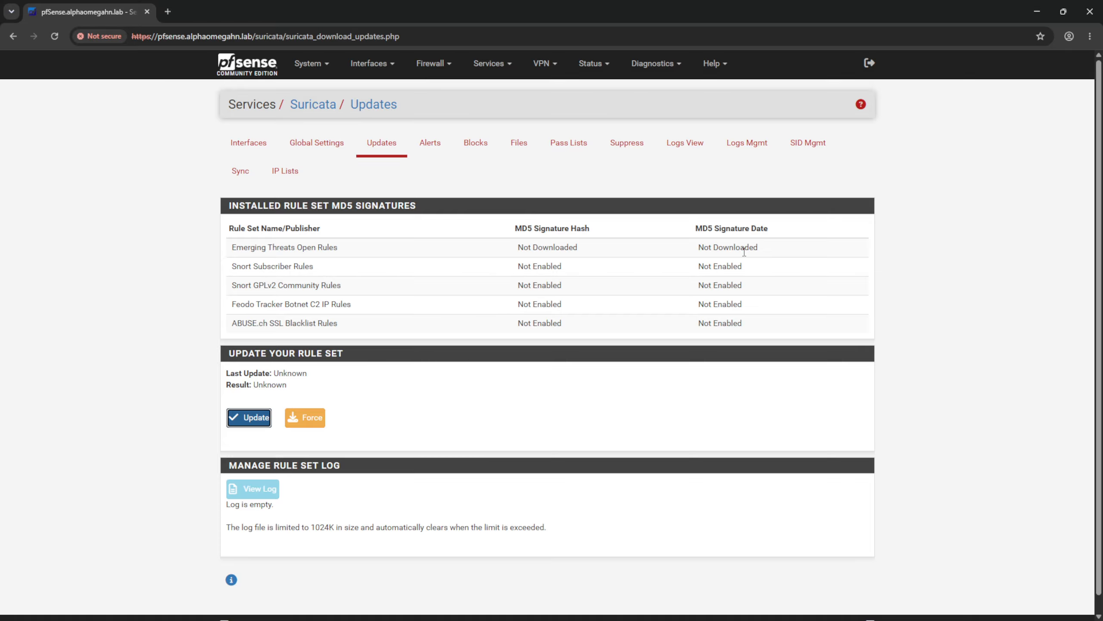
{"action": "left_click", "coordinate": [256, 421]}
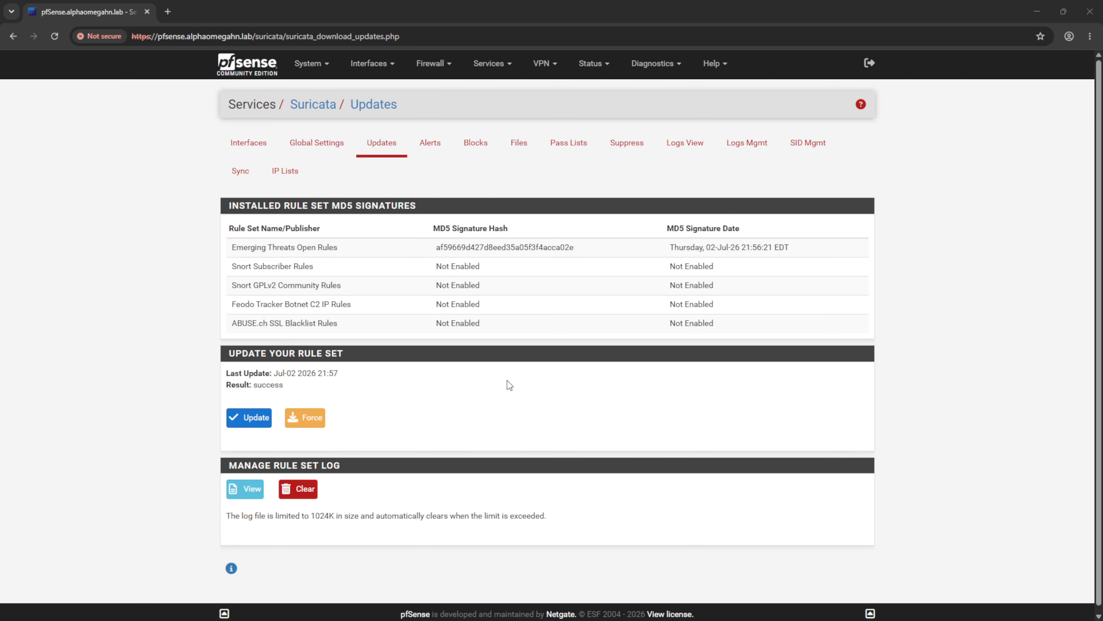
{"action": "left_click", "coordinate": [306, 106]}
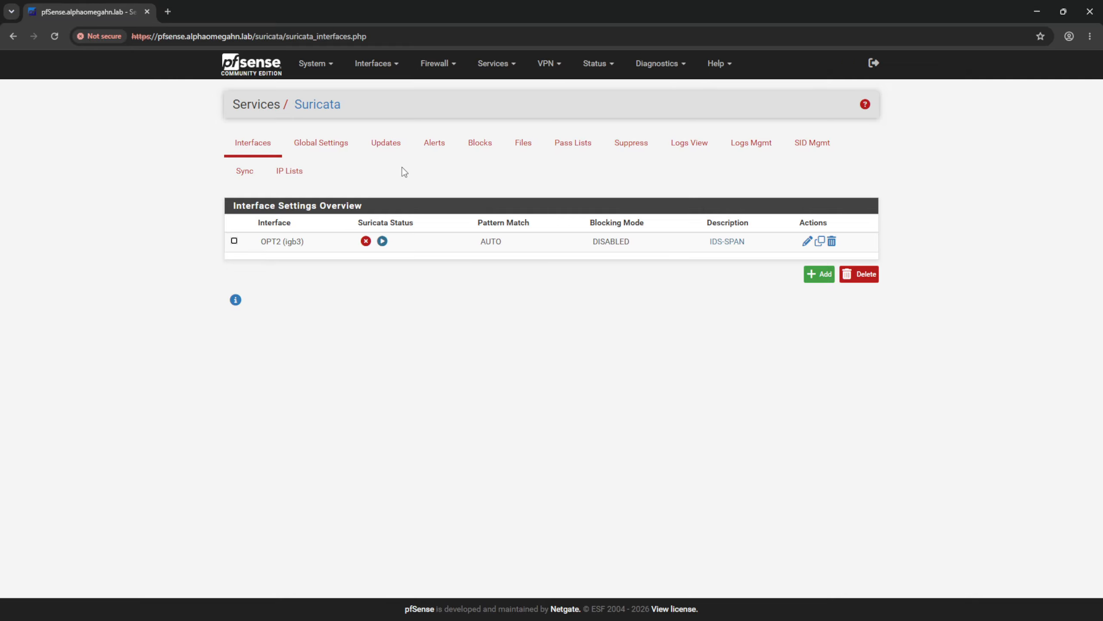
Select the OPT2 (igb3) IDS-SPAN row and start Suricata on it
{"action": "left_click", "coordinate": [247, 149]}
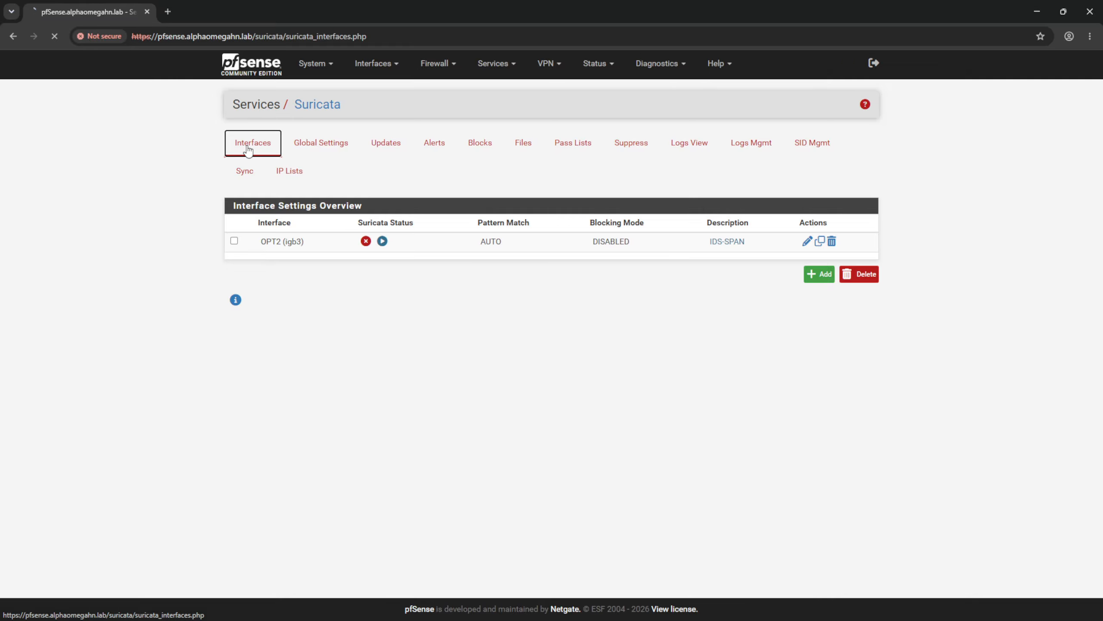
{"action": "left_click", "coordinate": [234, 241]}
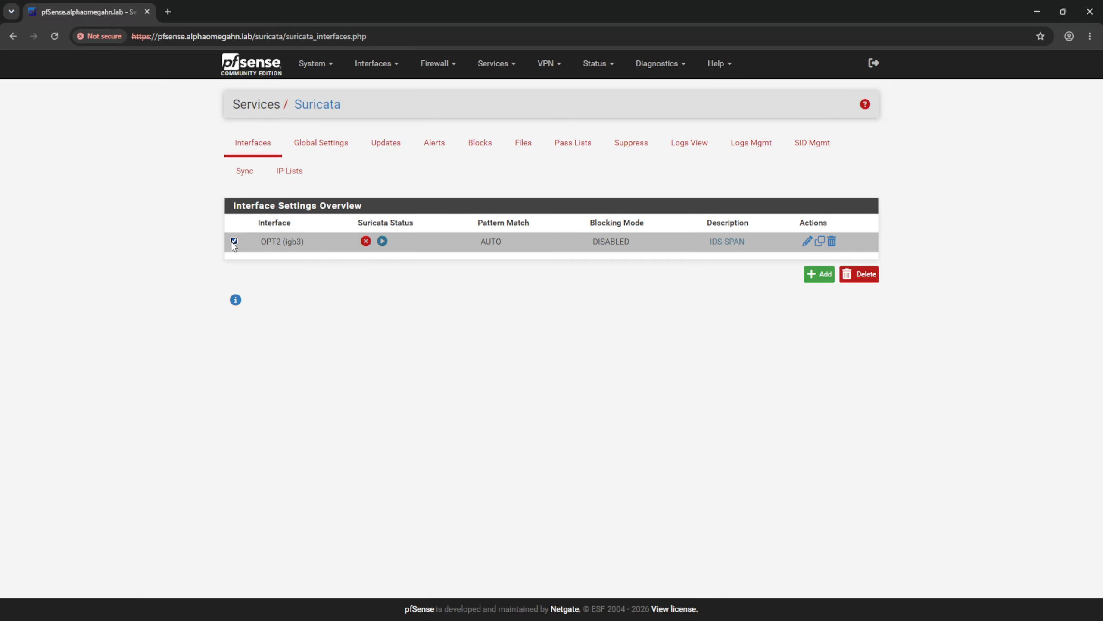
{"action": "left_click", "coordinate": [382, 242]}
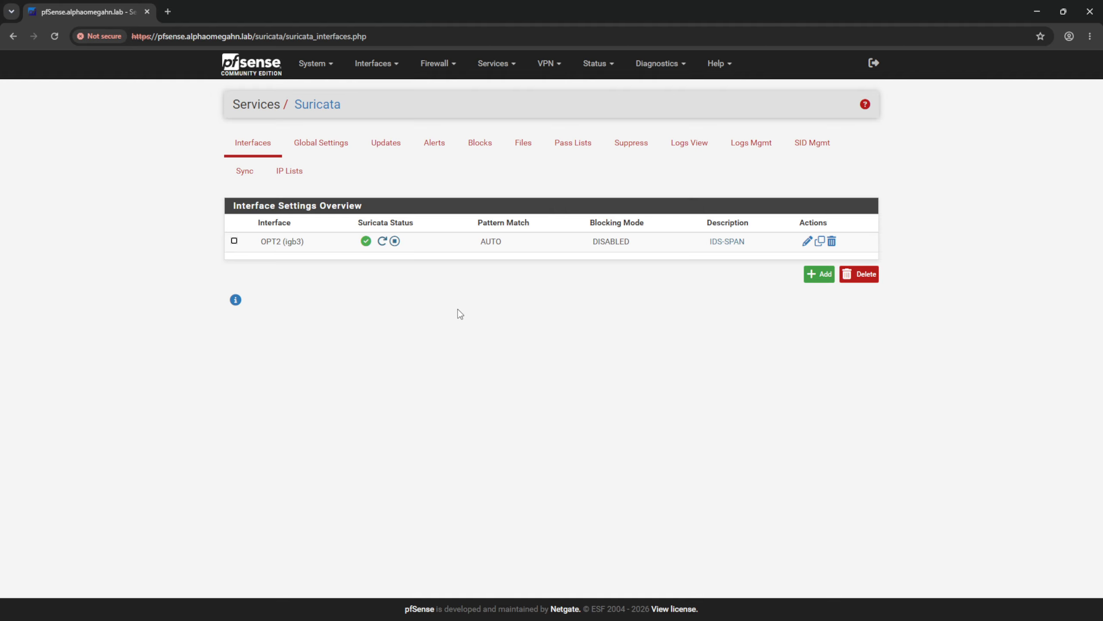
View alerts for the (OPT2) IDS-SPAN instance, showing six SURICATA STREAM alerts
{"action": "left_click", "coordinate": [434, 147]}
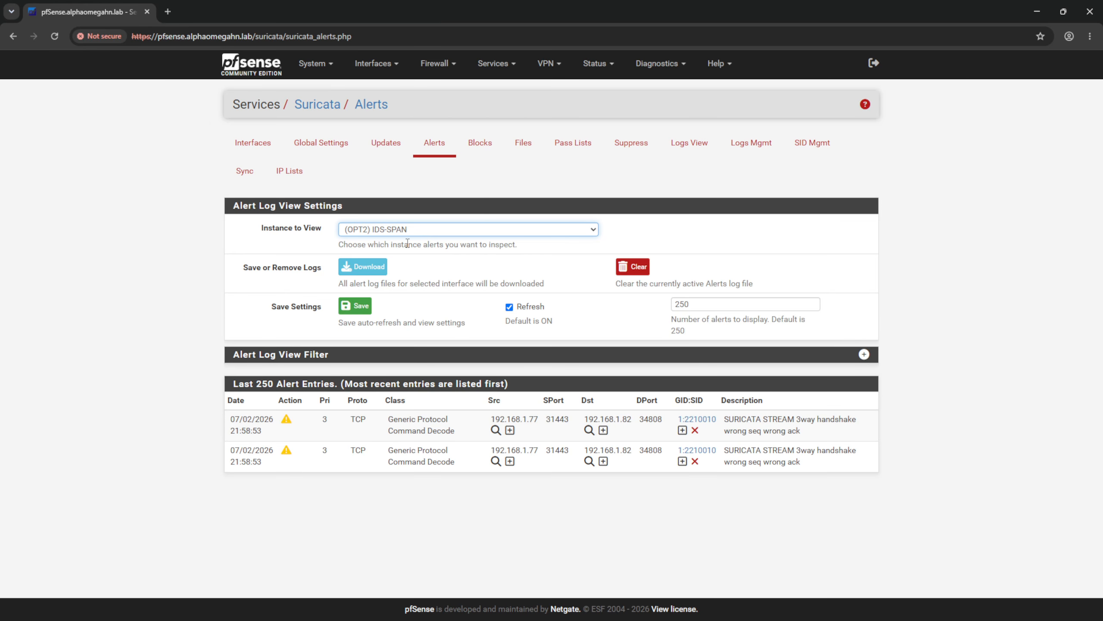
{"action": "left_click", "coordinate": [383, 235]}
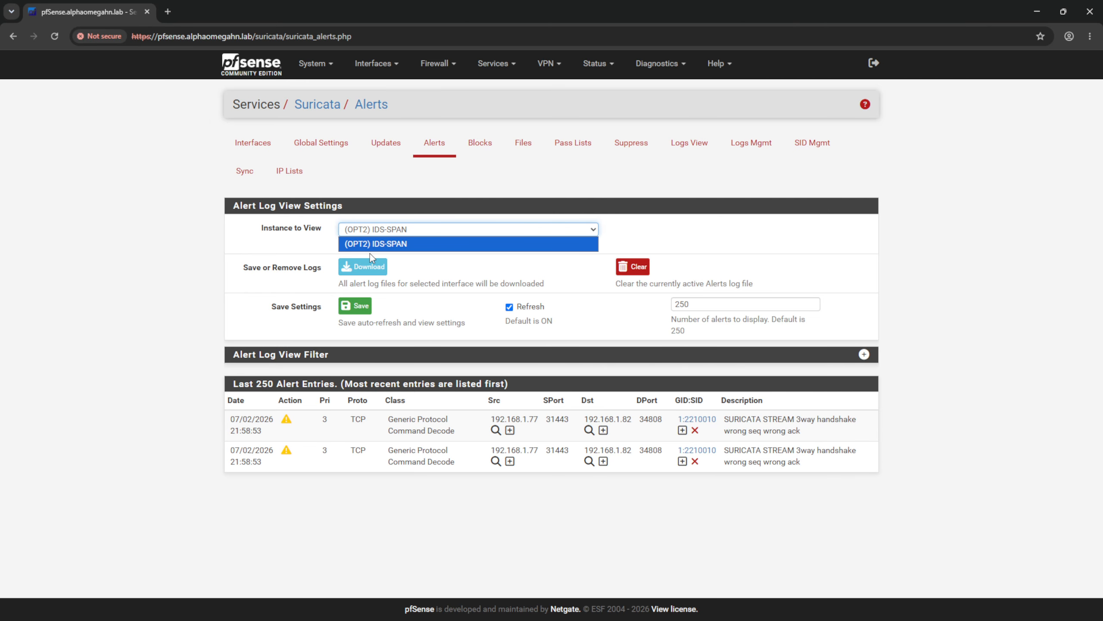
{"action": "left_click", "coordinate": [374, 244]}
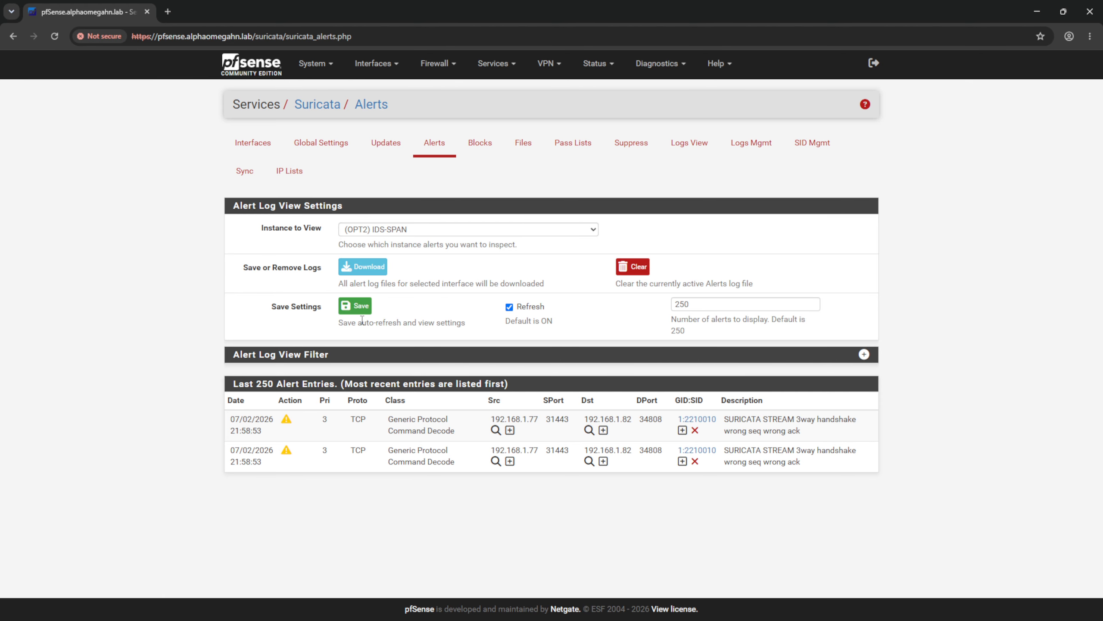
{"action": "left_click", "coordinate": [355, 305]}
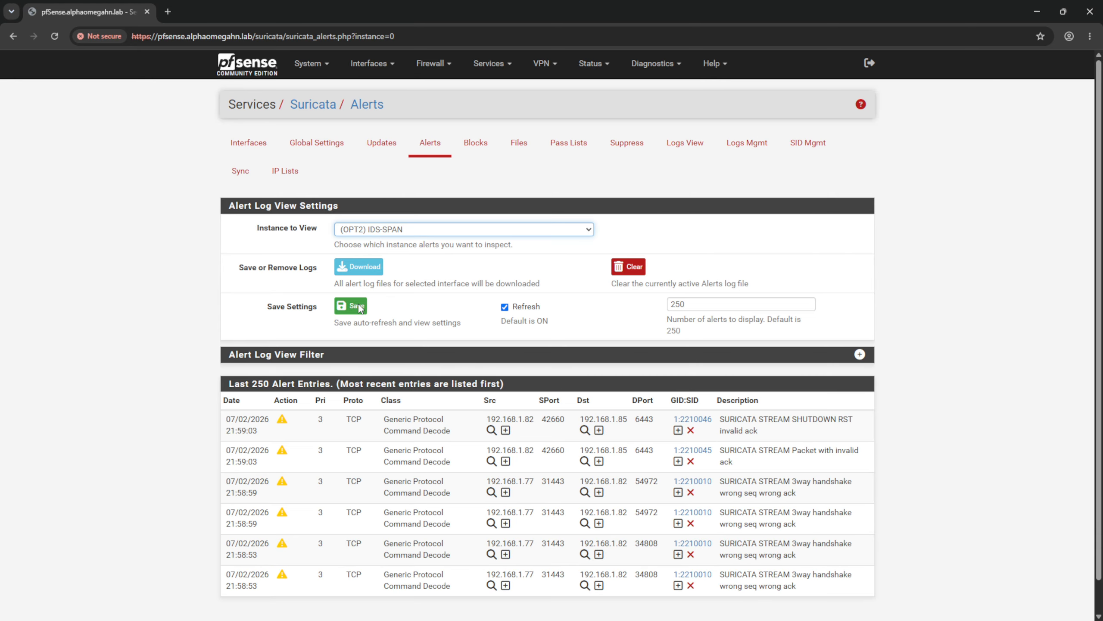
{"action": "scroll", "coordinate": [168, 330], "scroll_direction": "down", "scroll_amount": 1}
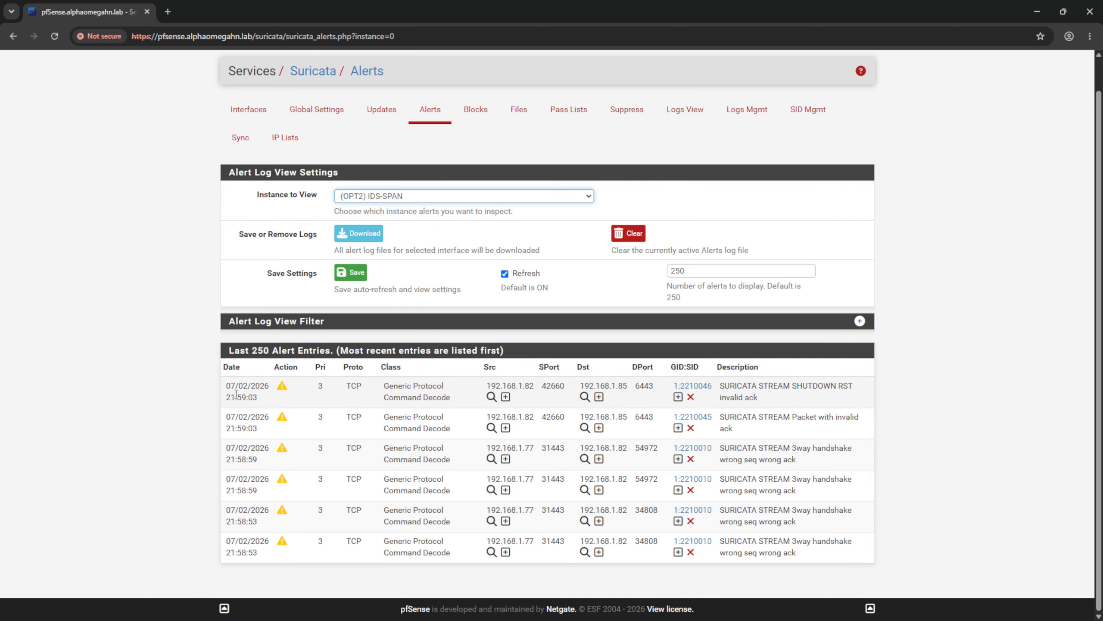
{"action": "scroll", "coordinate": [168, 385], "scroll_direction": "up", "scroll_amount": 1}
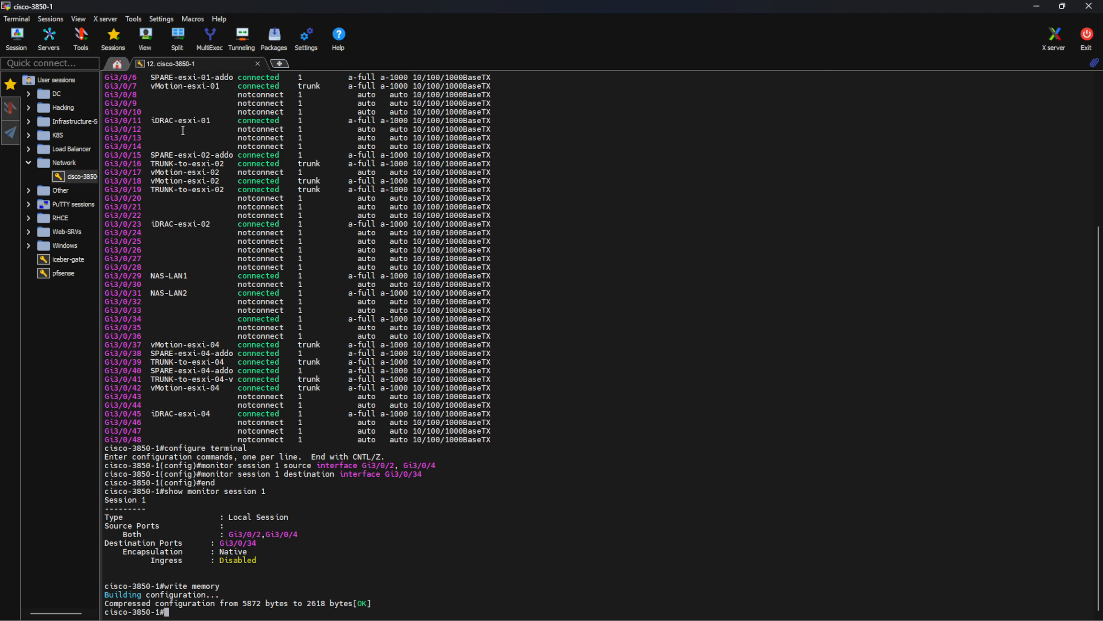
Open the k8s-node01 session from the K8S folder and log in with username and password
{"action": "left_click", "coordinate": [29, 136]}
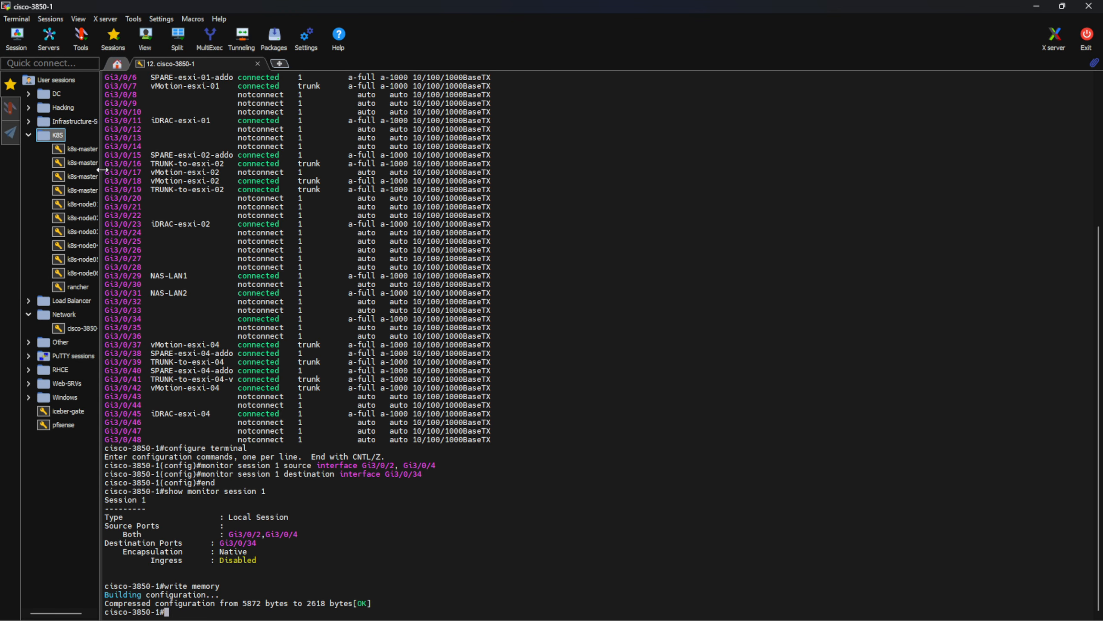
{"action": "left_click_drag", "start_coordinate": [103, 170], "coordinate": [125, 170]}
{"action": "double_click", "coordinate": [84, 203]}
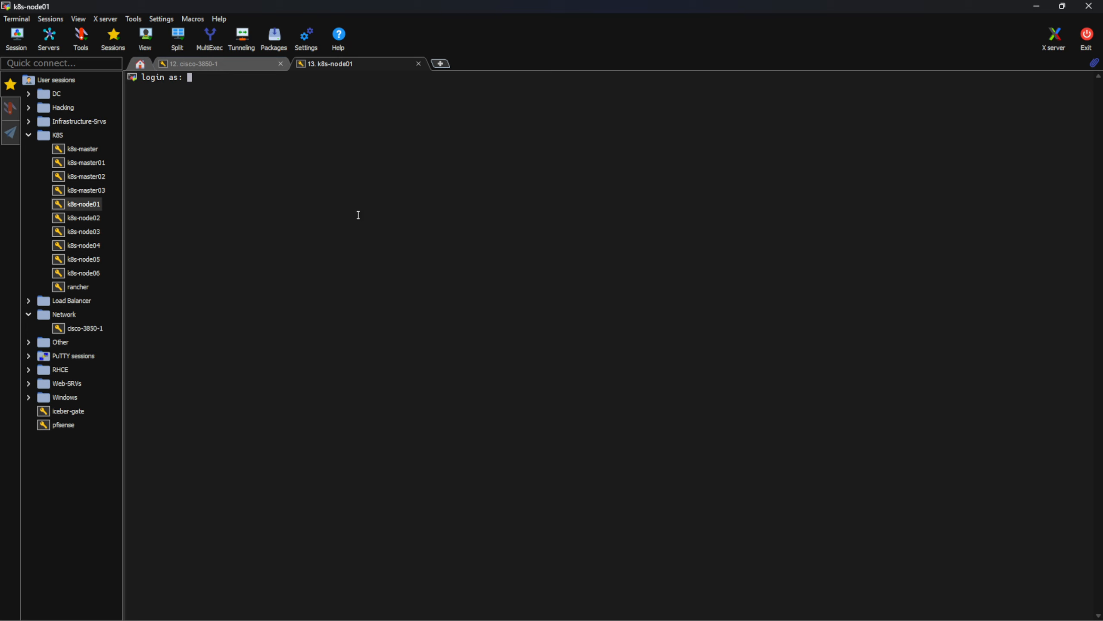
{"action": "type", "text": "techpenguin"}
{"action": "key", "text": "Return"}
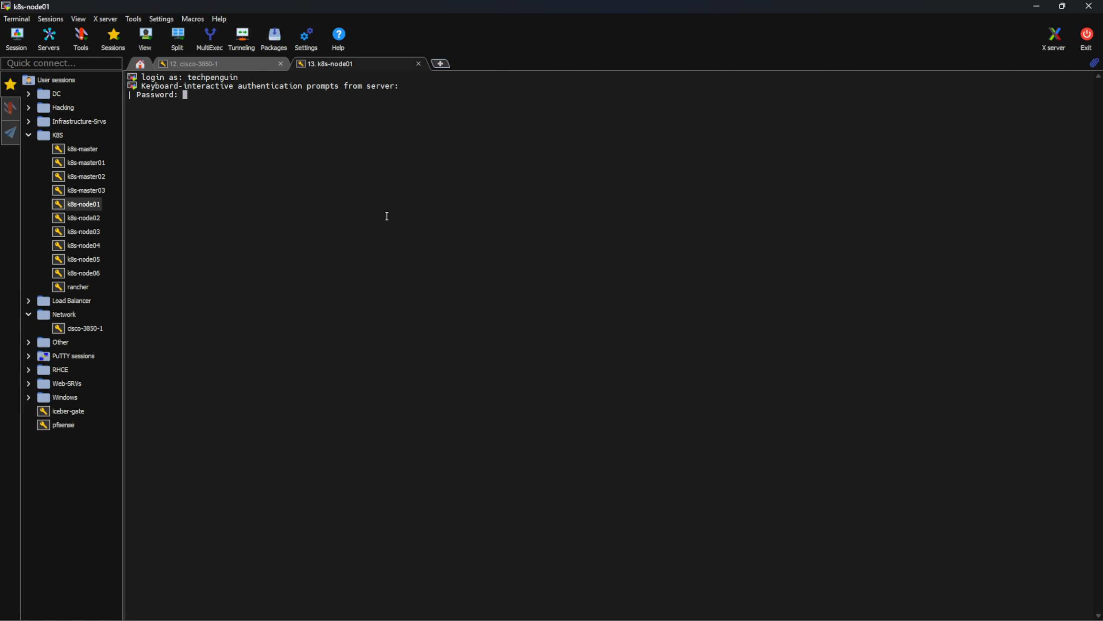
{"action": "key", "text": "Return"}
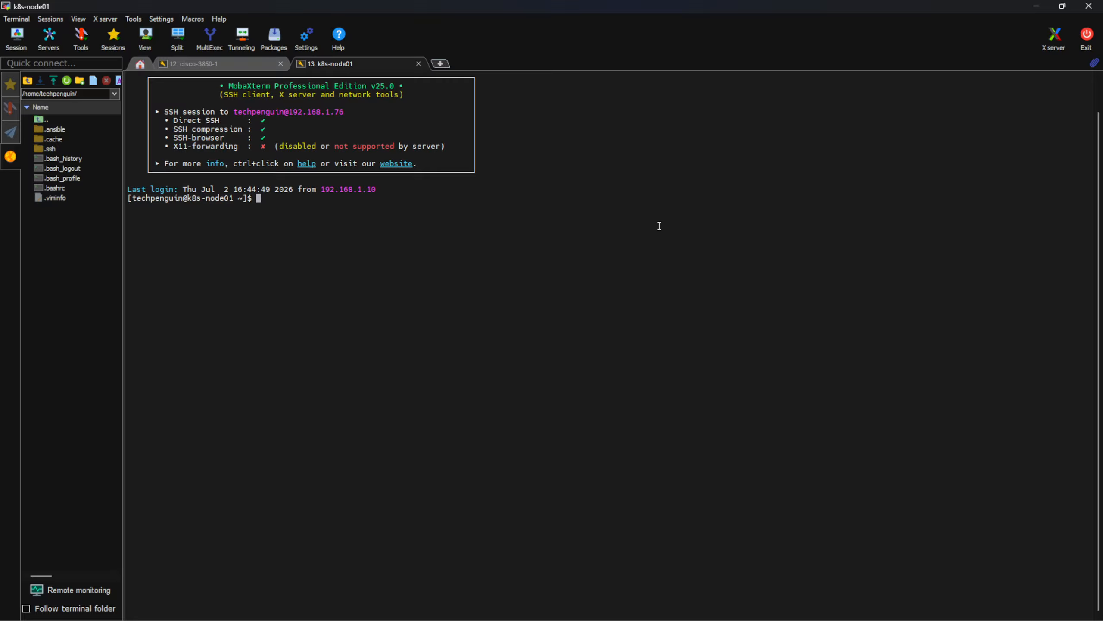
Clear the terminal and run pwd to check the current folder
{"action": "type", "text": "c"}
{"action": "key", "text": "BackSpace"}
{"action": "key", "text": "BackSpace"}
{"action": "key", "text": "BackSpace"}
{"action": "key", "text": "BackSpace"}
{"action": "key", "text": "ctrl+l"}
{"action": "type", "text": "owd"}
{"action": "key", "text": "BackSpace"}
{"action": "key", "text": "BackSpace"}
{"action": "key", "text": "BackSpace"}
{"action": "type", "text": "pwd"}
{"action": "key", "text": "Return"}
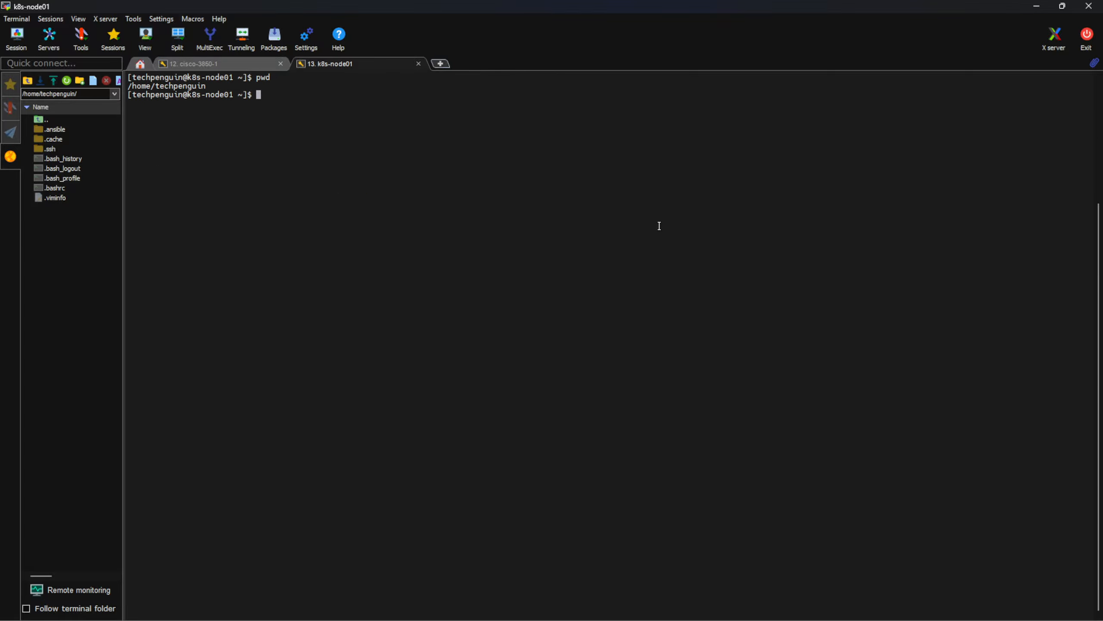
Download eicar.txt from secure.eicar.org with curl and confirm the 68-byte file with ll
{"action": "type", "text": "curl -o eicar.txt https://secure.eicar.or"}
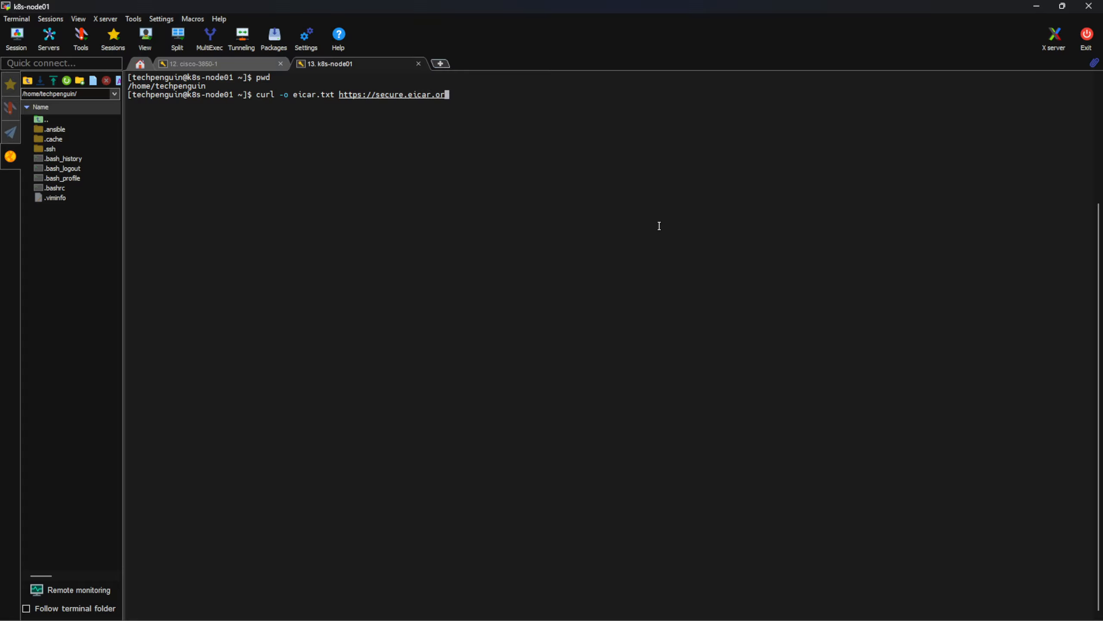
{"action": "type", "text": "g/eicar.com.txt"}
{"action": "key", "text": "Return"}
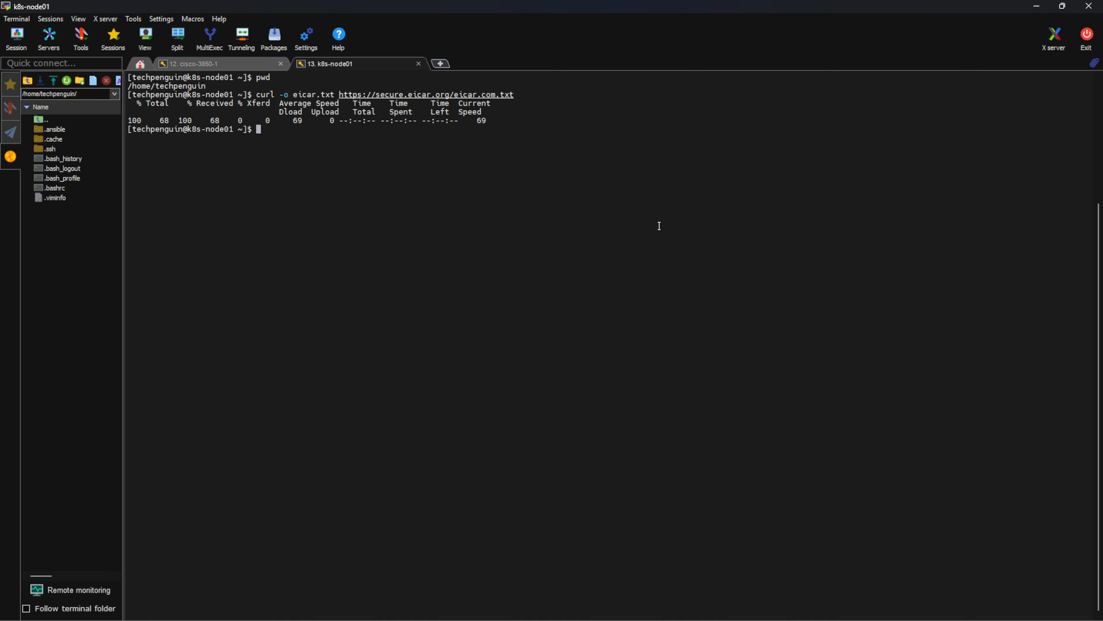
{"action": "type", "text": "ll"}
{"action": "key", "text": "Return"}
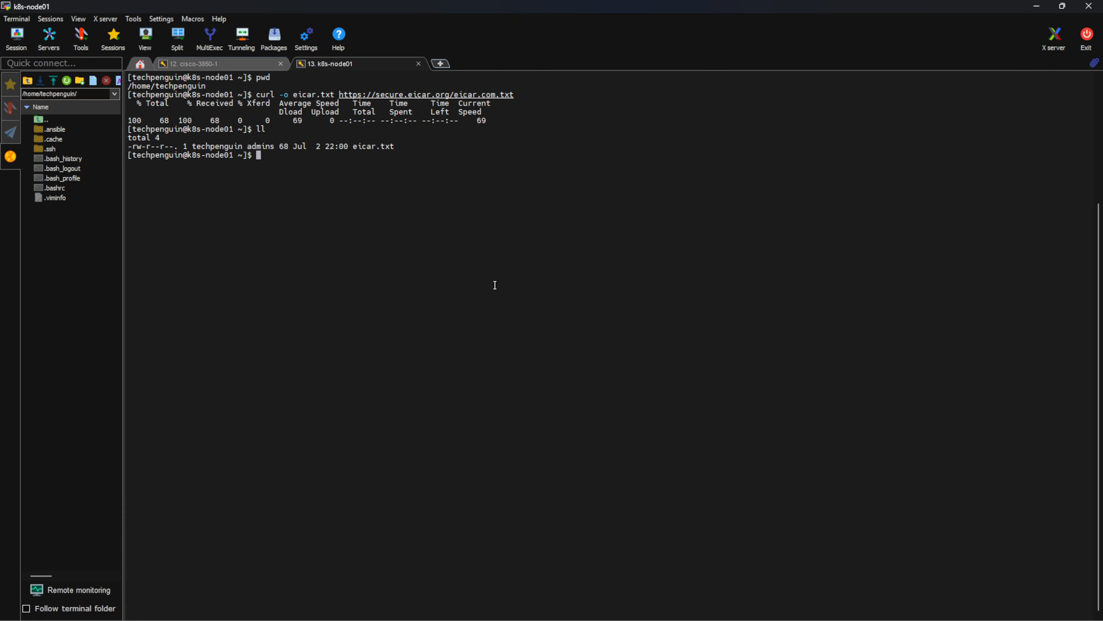
{"action": "key", "text": "alt+Tab"}
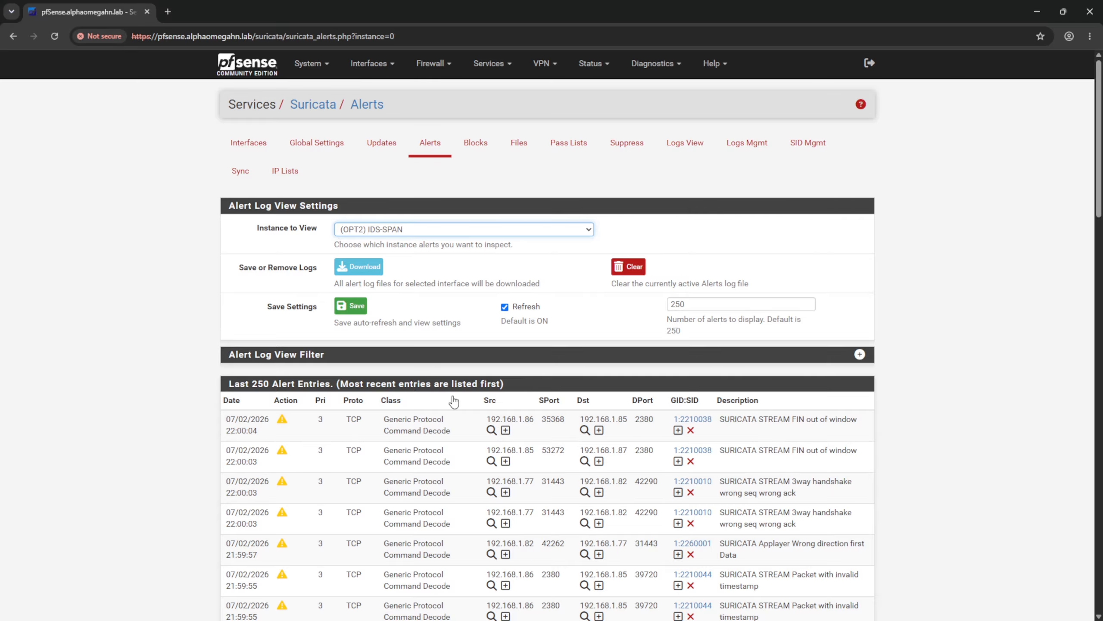
{"action": "scroll", "coordinate": [345, 392], "scroll_direction": "down", "scroll_amount": 5}
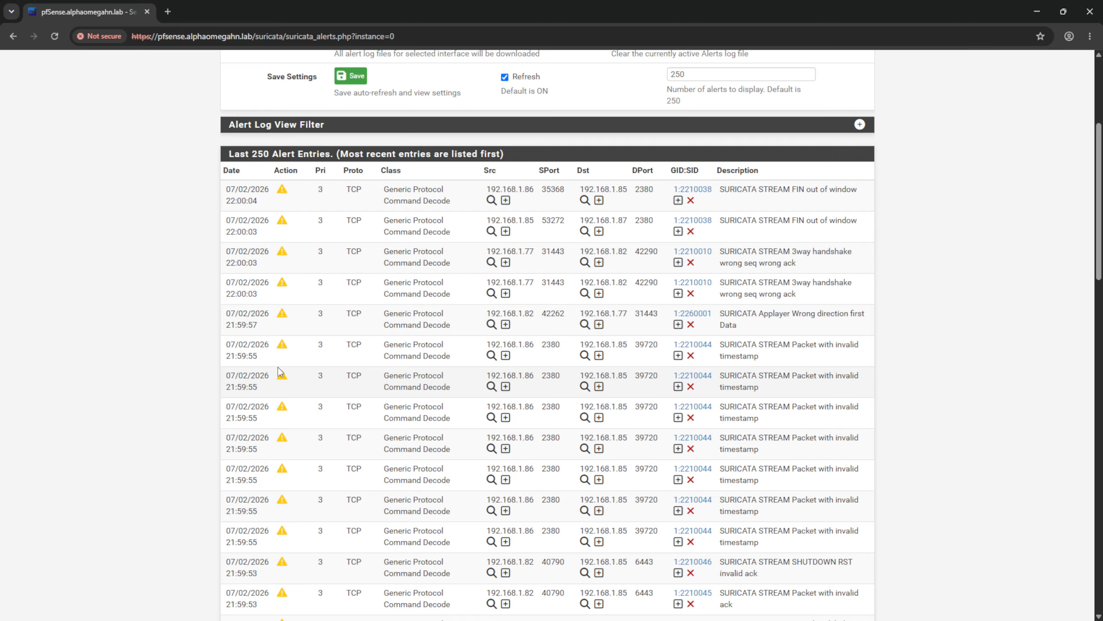
{"action": "scroll", "coordinate": [278, 367], "scroll_direction": "down", "scroll_amount": 9}
{"action": "scroll", "coordinate": [278, 367], "scroll_direction": "up", "scroll_amount": 8}
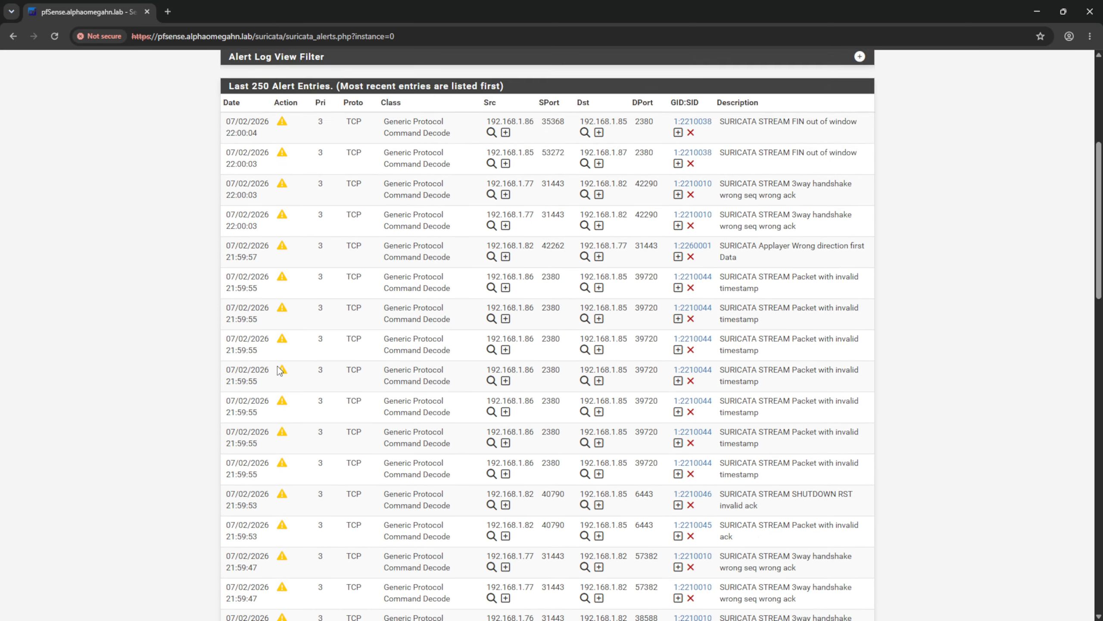
{"action": "scroll", "coordinate": [278, 366], "scroll_direction": "up", "scroll_amount": 7}
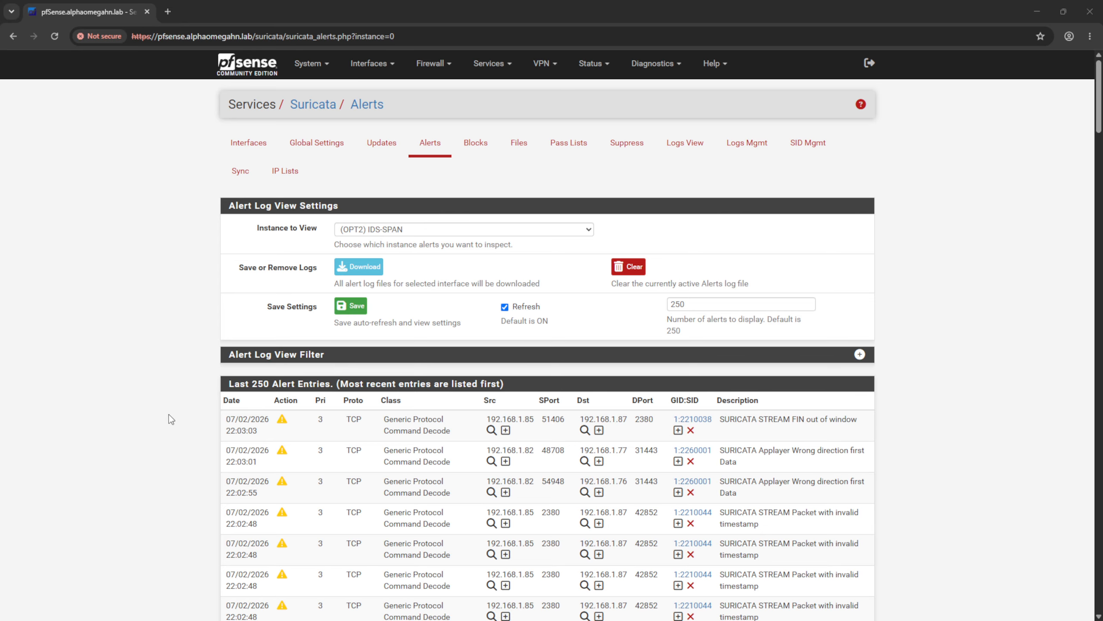
{"action": "scroll", "coordinate": [207, 403], "scroll_direction": "down", "scroll_amount": 5}
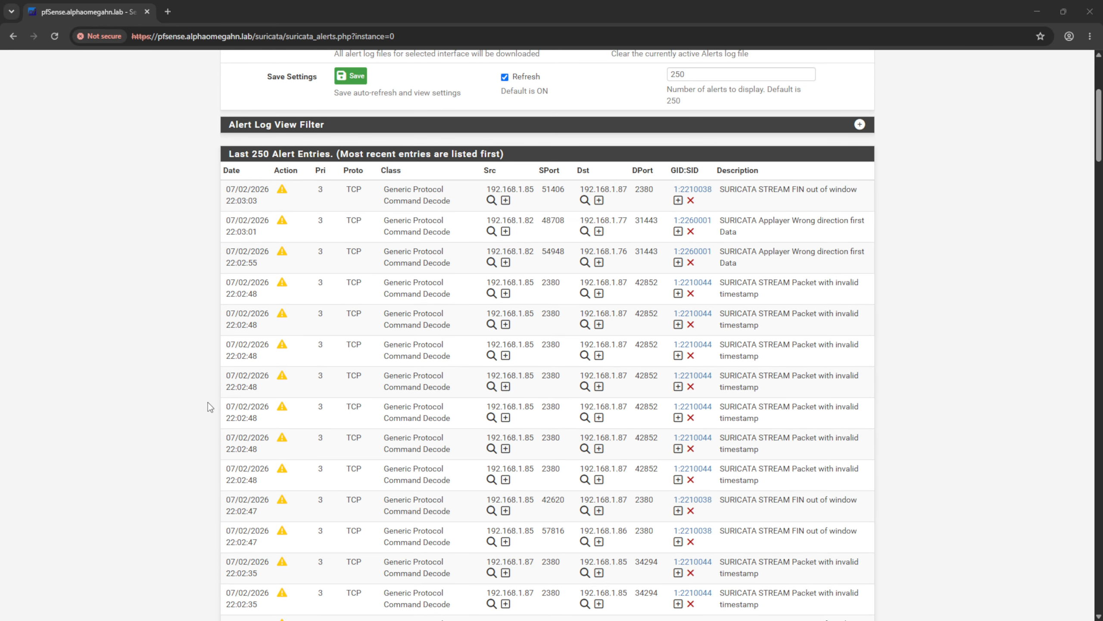
{"action": "scroll", "coordinate": [208, 402], "scroll_direction": "down", "scroll_amount": 6}
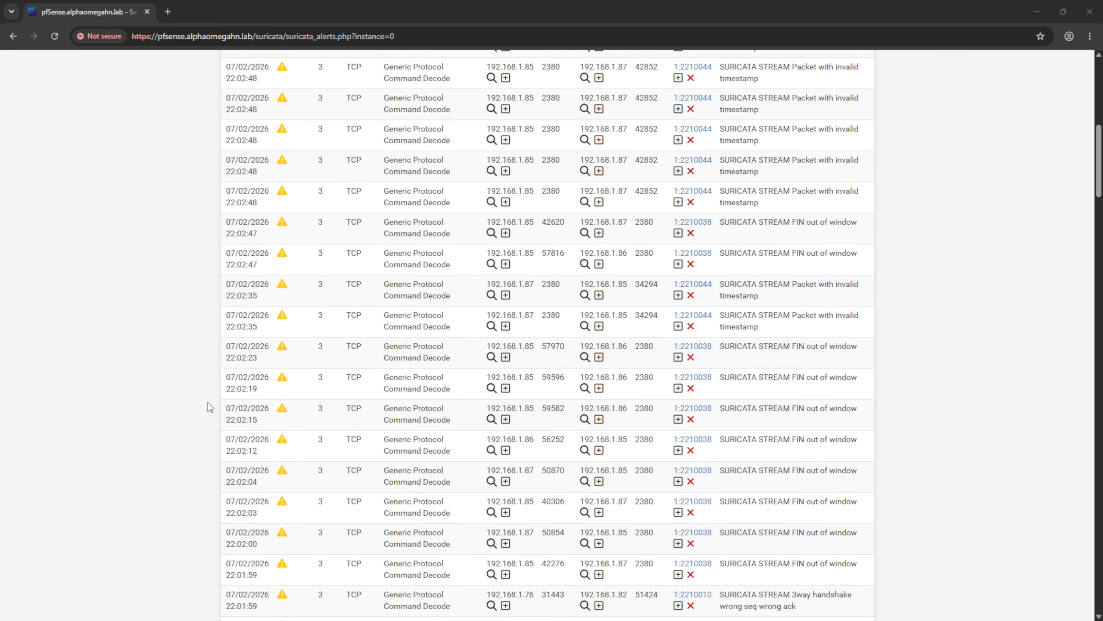
{"action": "scroll", "coordinate": [207, 402], "scroll_direction": "up", "scroll_amount": 6}
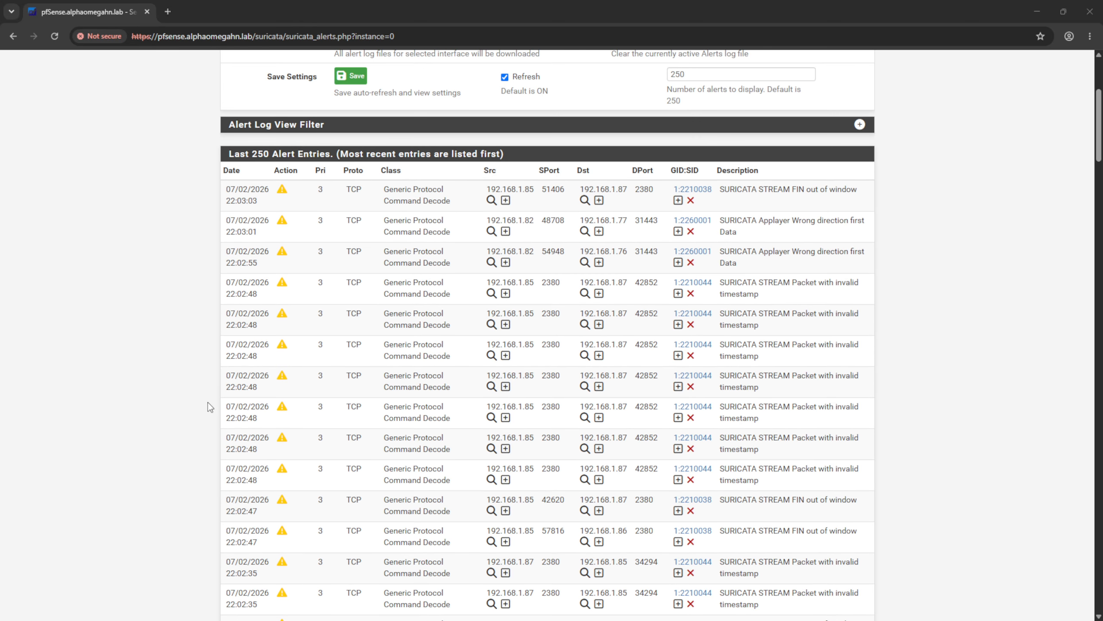
{"action": "scroll", "coordinate": [208, 403], "scroll_direction": "up", "scroll_amount": 4}
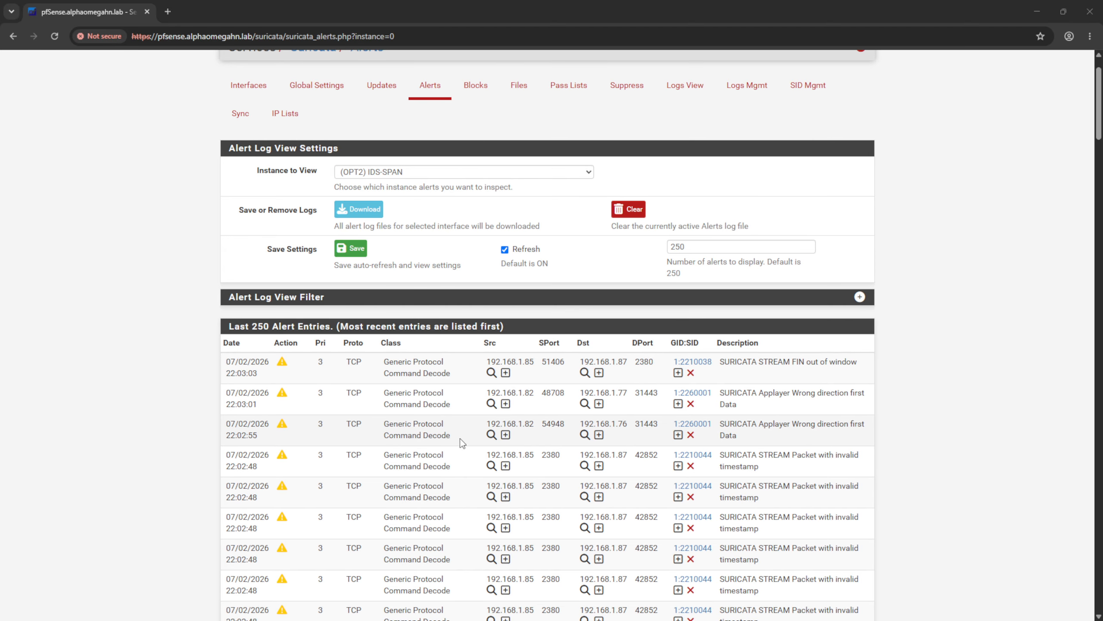
{"action": "scroll", "coordinate": [479, 435], "scroll_direction": "down", "scroll_amount": 1}
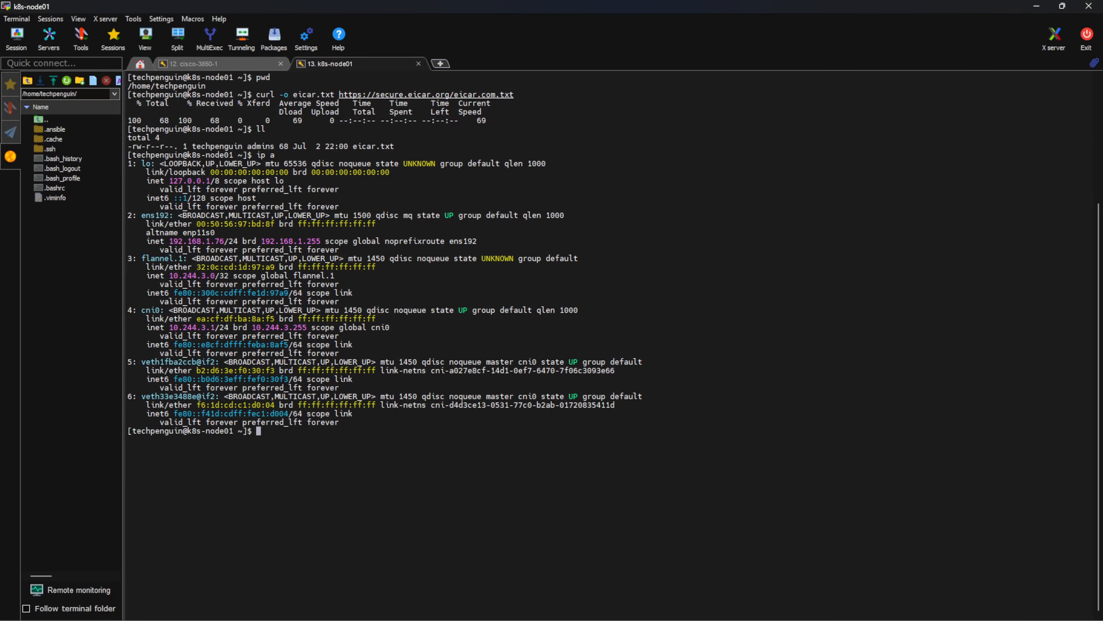
List the home folder and delete the previously downloaded eicar.txt
{"action": "type", "text": "clear"}
{"action": "key", "text": "Return"}
{"action": "type", "text": "ll"}
{"action": "key", "text": "Return"}
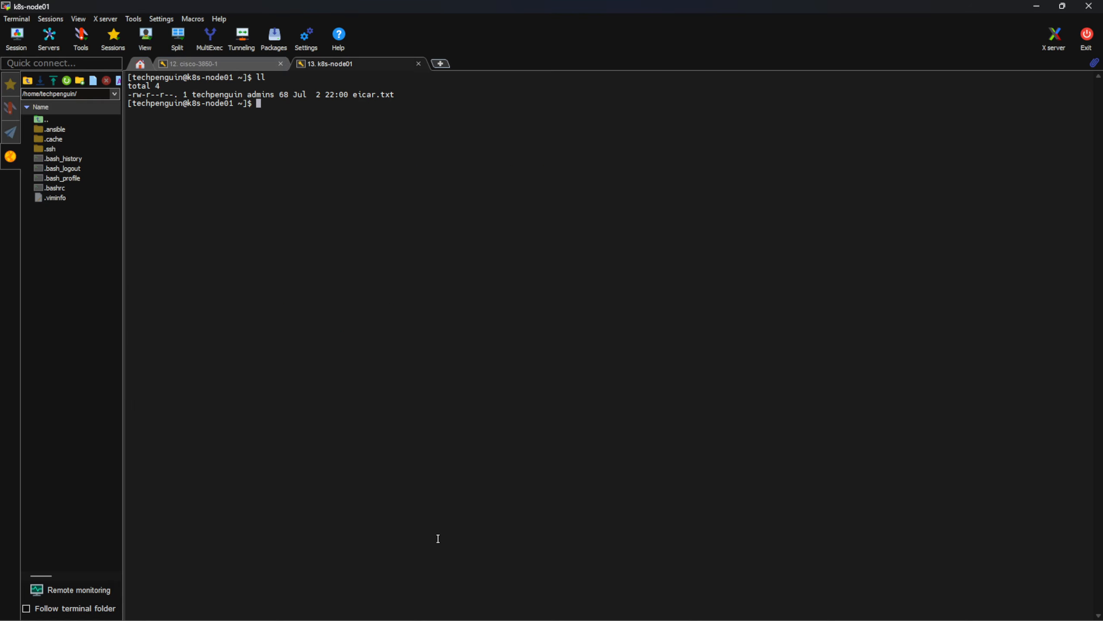
{"action": "type", "text": "rm e"}
{"action": "key", "text": "Tab"}
{"action": "key", "text": "Return"}
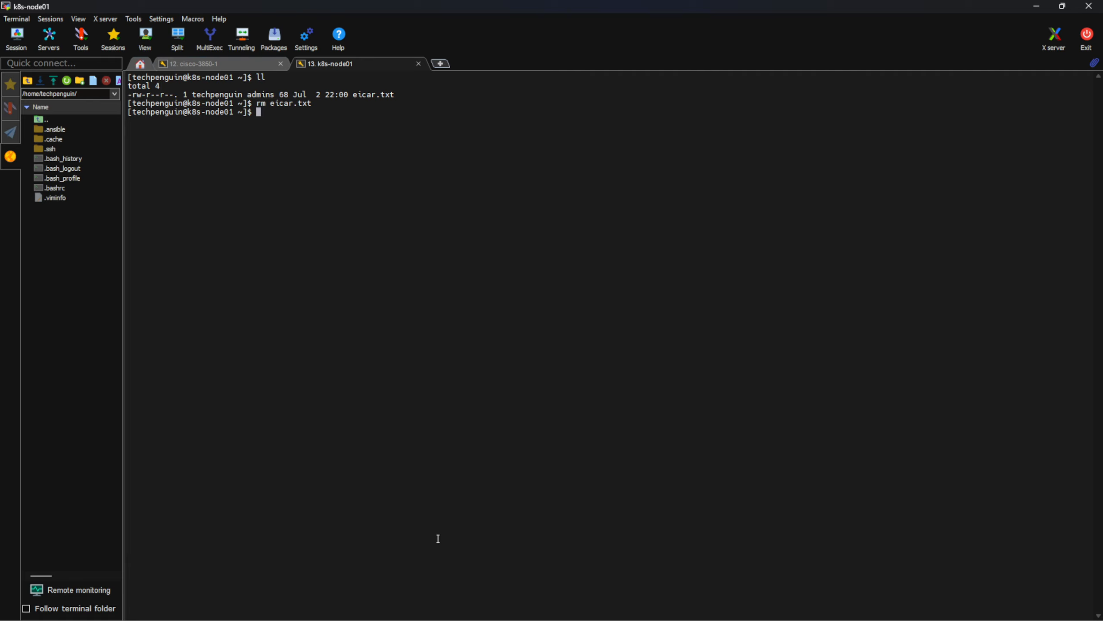
Re-run the curl download of eicar.txt from secure.eicar.org over plain http instead of https
{"action": "key", "text": "ctrl+l"}
{"action": "type", "text": "curl -"}
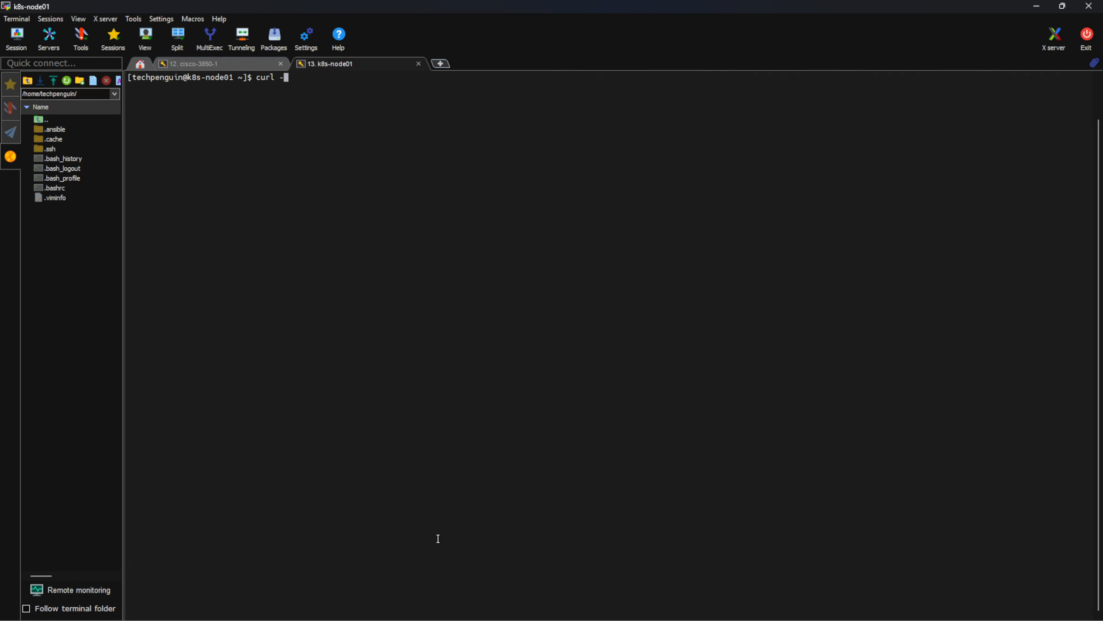
{"action": "key", "text": "BackSpace"}
{"action": "key", "text": "BackSpace"}
{"action": "key", "text": "BackSpace"}
{"action": "key", "text": "BackSpace"}
{"action": "key", "text": "BackSpace"}
{"action": "key", "text": "BackSpace"}
{"action": "type", "text": "rm eicar.txt"}
{"action": "key", "text": "BackSpace"}
{"action": "key", "text": "BackSpace"}
{"action": "key", "text": "BackSpace"}
{"action": "key", "text": "BackSpace"}
{"action": "key", "text": "BackSpace"}
{"action": "key", "text": "BackSpace"}
{"action": "key", "text": "BackSpace"}
{"action": "key", "text": "BackSpace"}
{"action": "key", "text": "BackSpace"}
{"action": "key", "text": "BackSpace"}
{"action": "key", "text": "BackSpace"}
{"action": "key", "text": "BackSpace"}
{"action": "type", "text": "clear"}
{"action": "key", "text": "Return"}
{"action": "key", "text": "Up"}
{"action": "key", "text": "Up"}
{"action": "key", "text": "Up"}
{"action": "key", "text": "Up"}
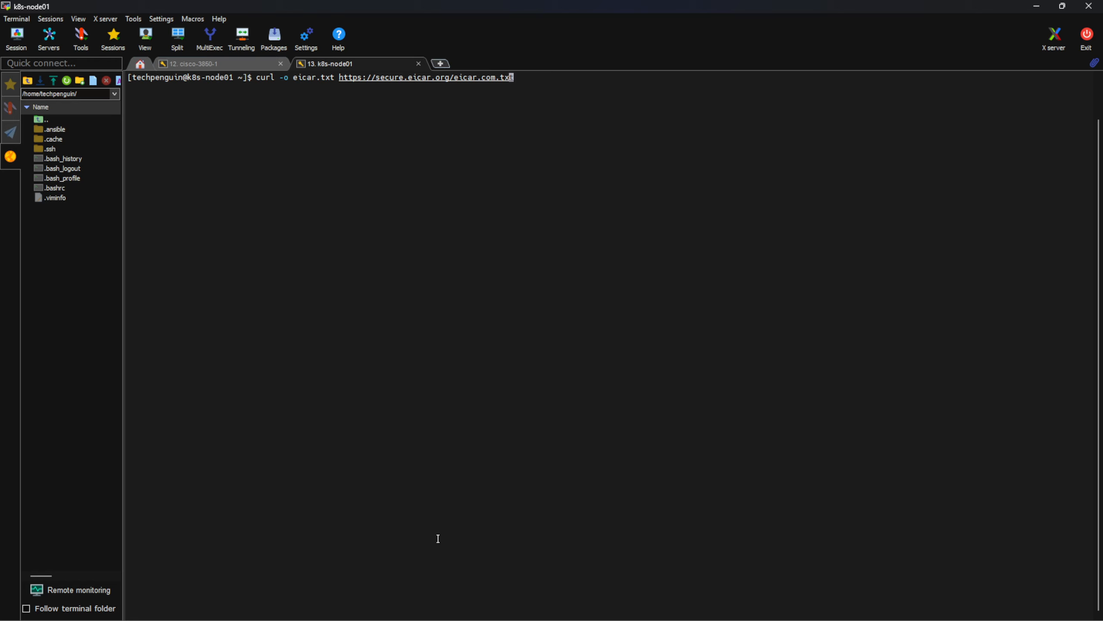
{"action": "key", "text": "Left"}
{"action": "key", "text": "Left"}
{"action": "key", "text": "Left"}
{"action": "key", "text": "Left"}
{"action": "key", "text": "Left"}
{"action": "key", "text": "Left"}
{"action": "key", "text": "Left"}
{"action": "key", "text": "Left"}
{"action": "key", "text": "Left"}
{"action": "key", "text": "Left"}
{"action": "key", "text": "Left"}
{"action": "key", "text": "Left"}
{"action": "key", "text": "Left"}
{"action": "key", "text": "Left"}
{"action": "key", "text": "Left"}
{"action": "key", "text": "Left"}
{"action": "key", "text": "Left"}
{"action": "key", "text": "Left"}
{"action": "key", "text": "Left"}
{"action": "key", "text": "Left"}
{"action": "key", "text": "BackSpace"}
{"action": "key", "text": "Return"}
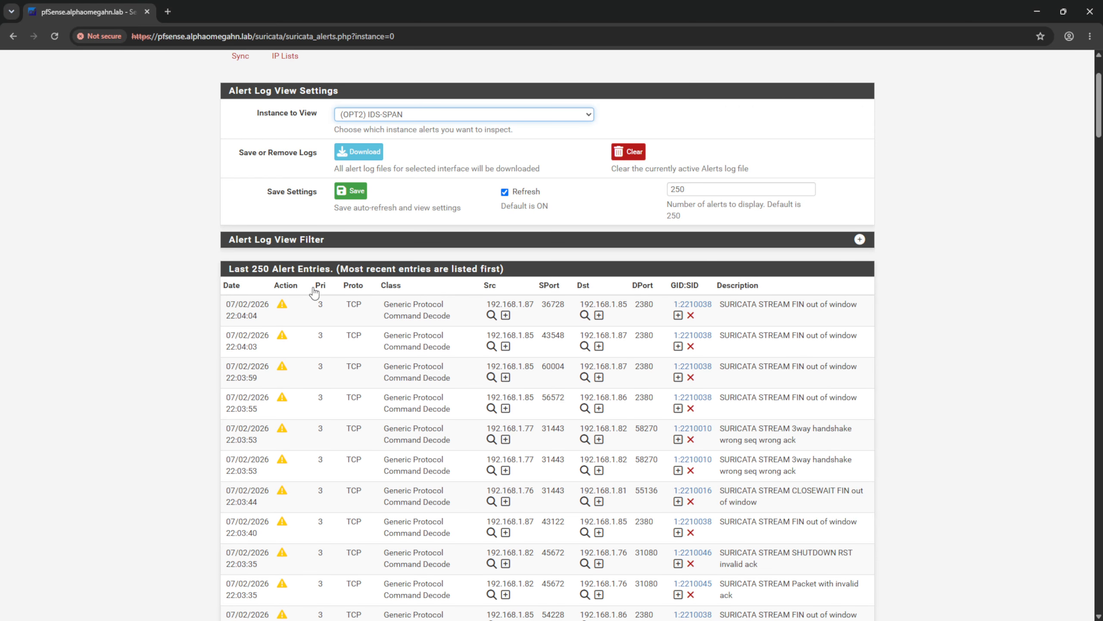
Sort the IDS-SPAN alerts by source address and scroll down through the list
{"action": "left_click", "coordinate": [488, 287]}
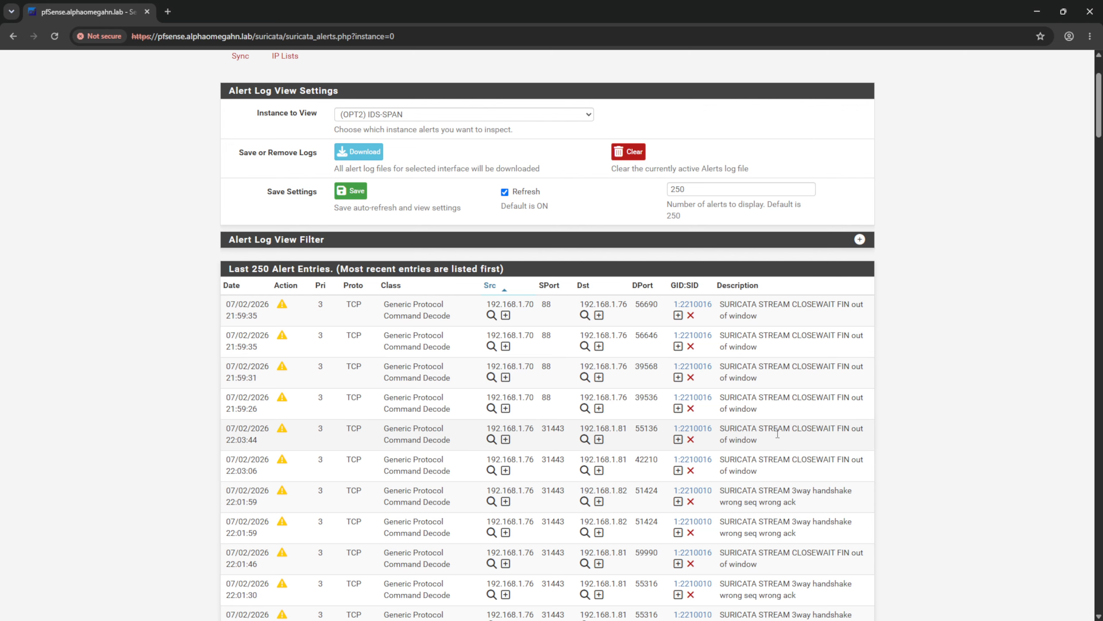
{"action": "scroll", "coordinate": [777, 433], "scroll_direction": "down", "scroll_amount": 1}
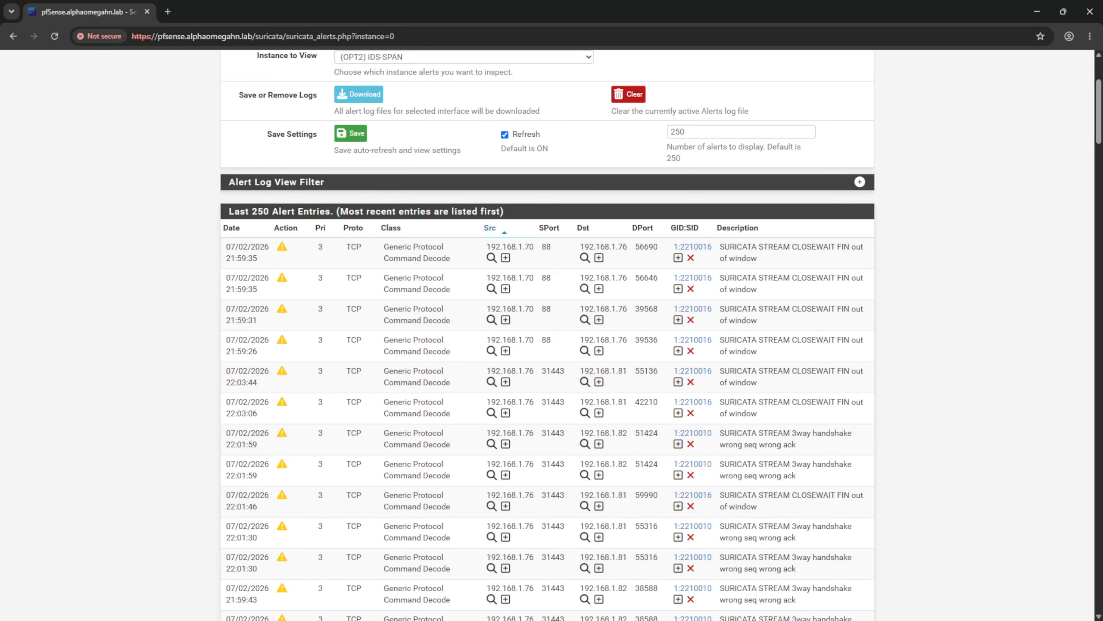
{"action": "scroll", "coordinate": [528, 473], "scroll_direction": "down", "scroll_amount": 1}
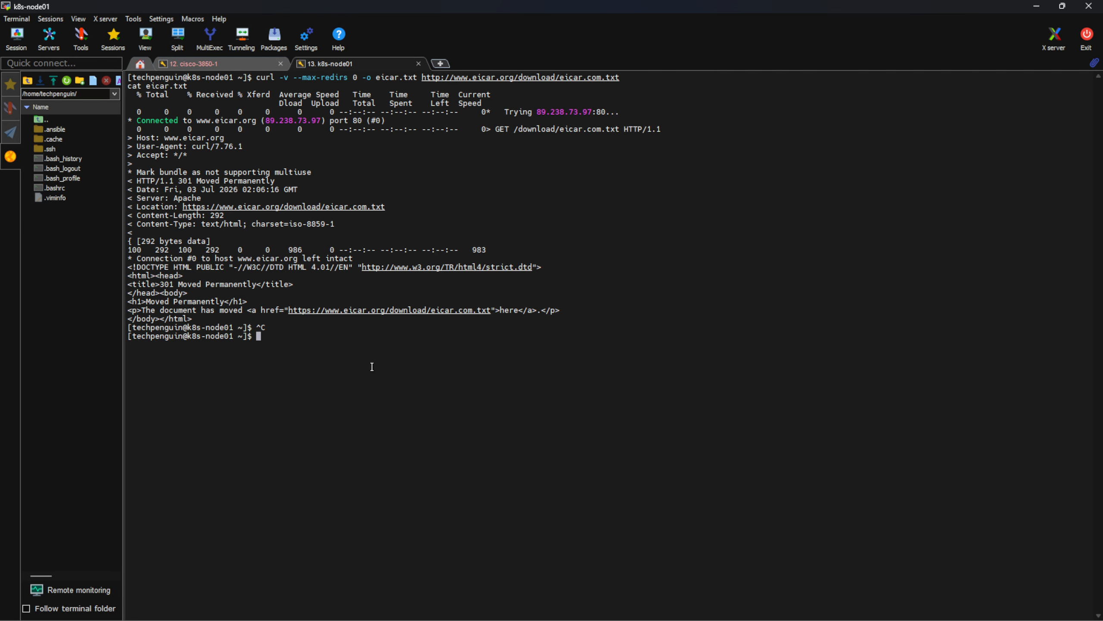
Check the home folder, delete eicar.txt, and clear the terminal
{"action": "type", "text": "clear"}
{"action": "key", "text": "Return"}
{"action": "type", "text": "ll"}
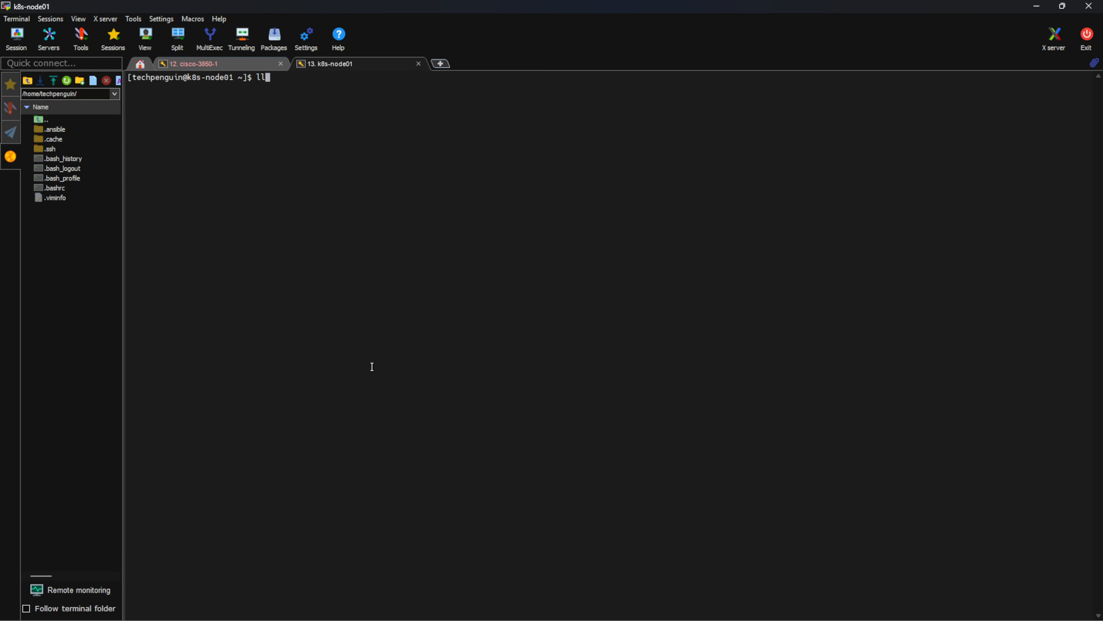
{"action": "key", "text": "Return"}
{"action": "type", "text": "rm eicar.txt"}
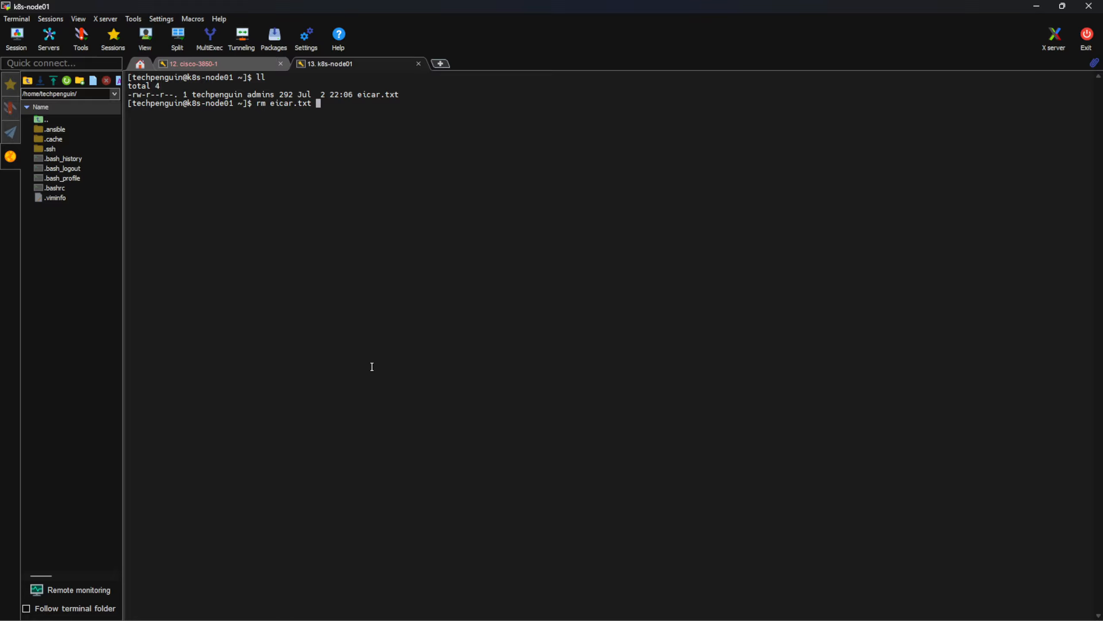
{"action": "key", "text": "Return"}
{"action": "type", "text": "clear"}
{"action": "key", "text": "Return"}
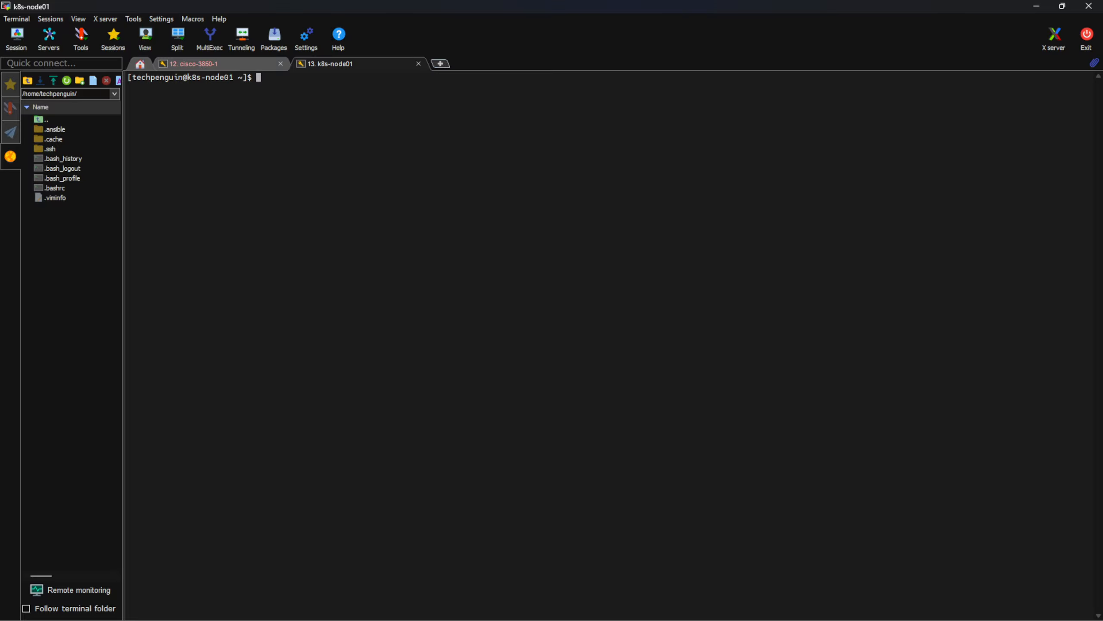
Write the EICAR test string into /tmp/eicar.txt with a pasted echo command
{"action": "key", "text": "alt+Tab"}
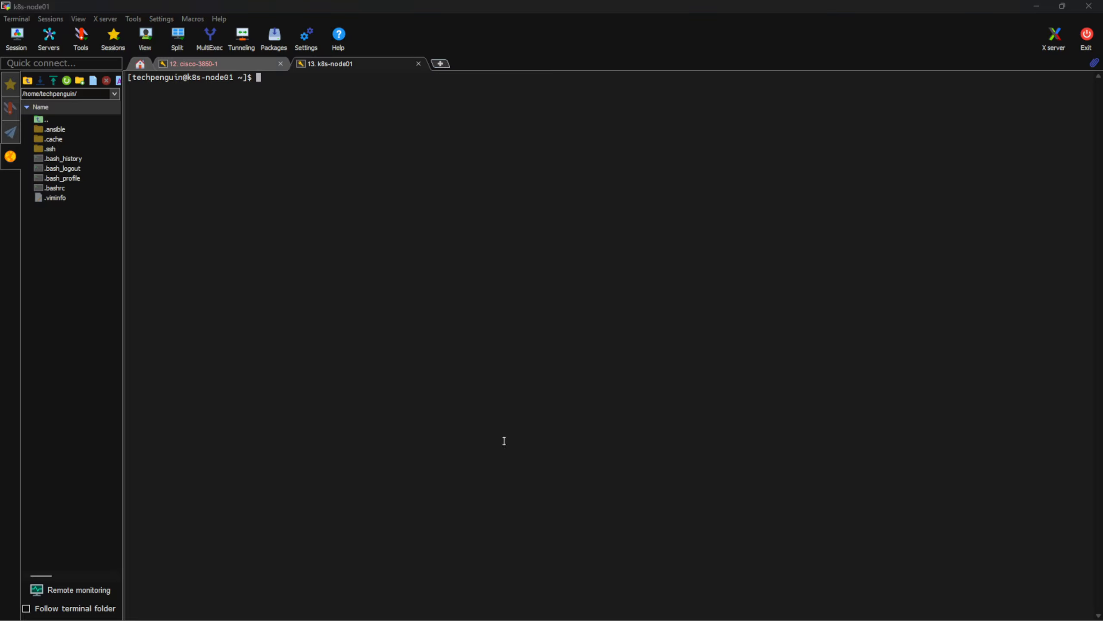
{"action": "right_click", "coordinate": [351, 280]}
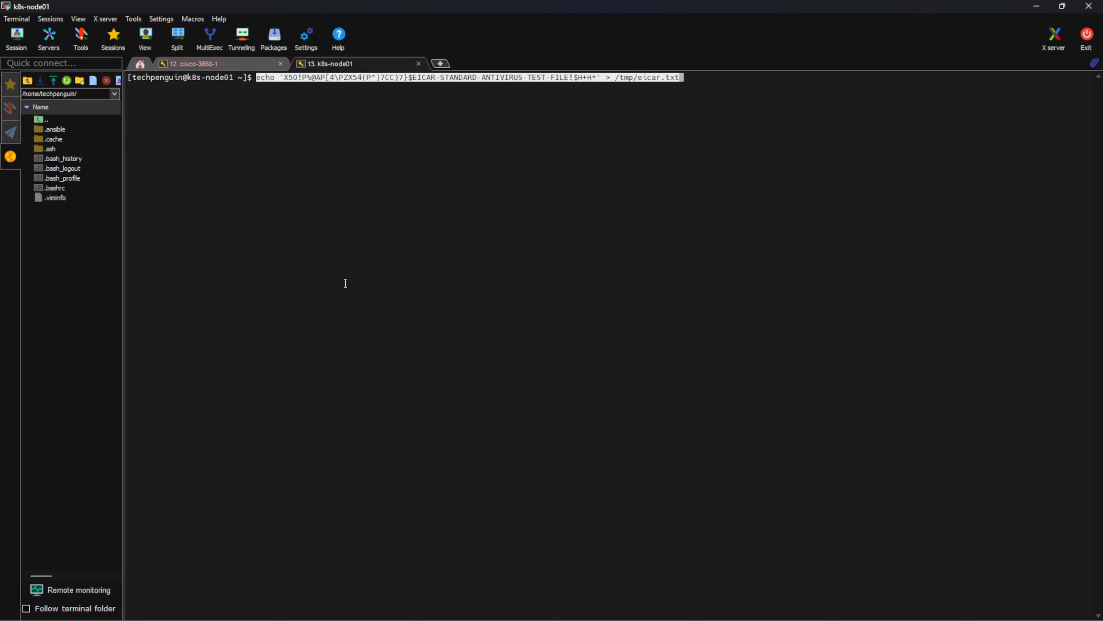
{"action": "key", "text": "Return"}
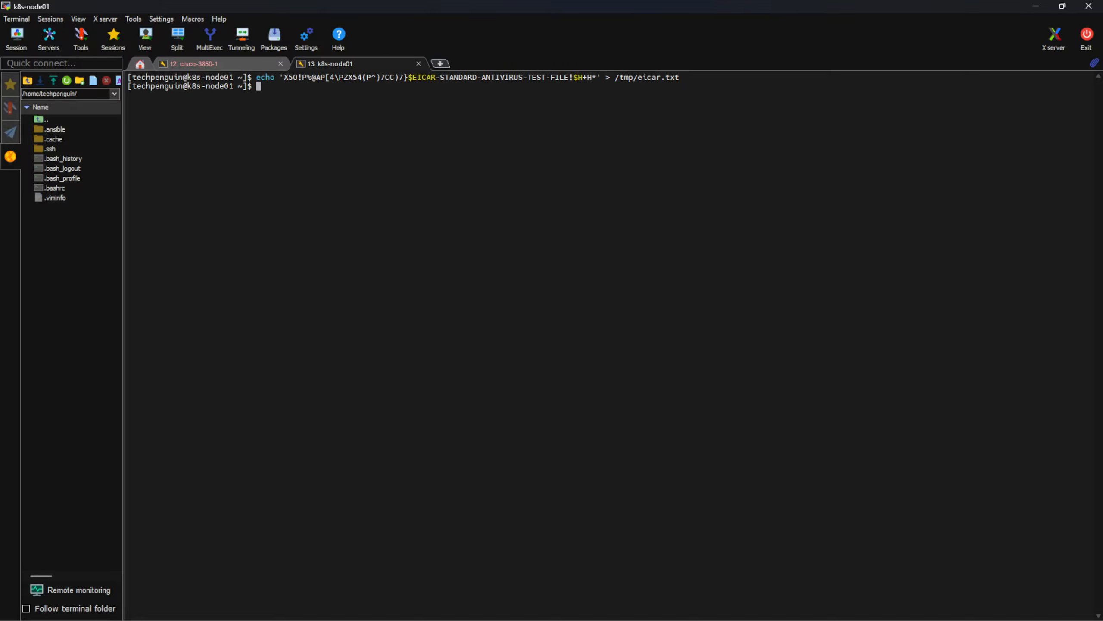
Serve /tmp with python3 http.server on port 8080
{"action": "key", "text": "alt+Tab"}
{"action": "right_click", "coordinate": [539, 291]}
{"action": "key", "text": "Return"}
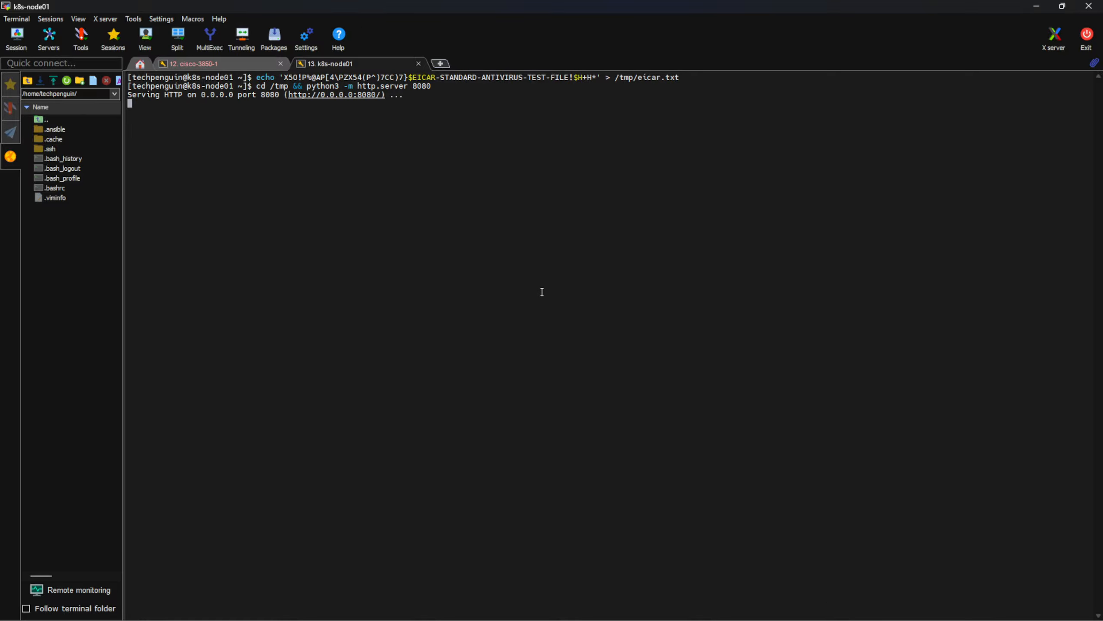